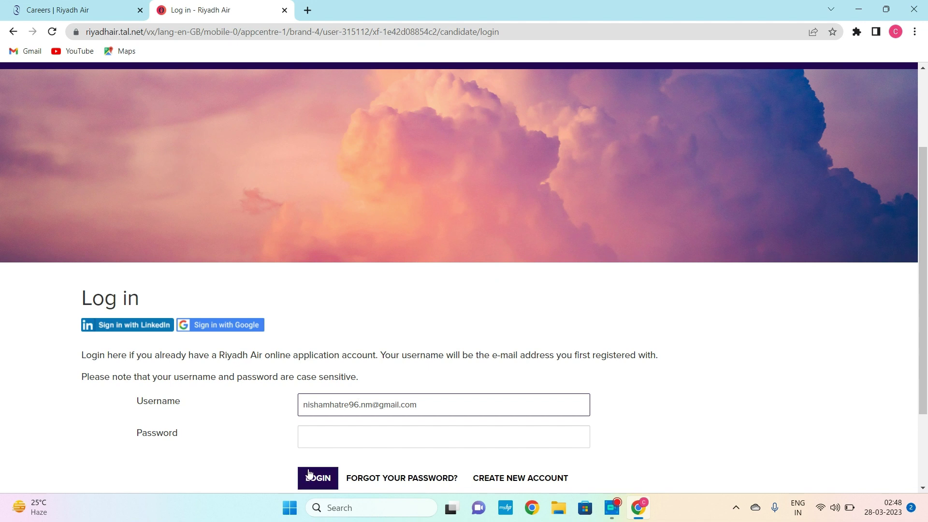
- Sign in to the candidate account with the account password
left_click(444, 436)
type("•")
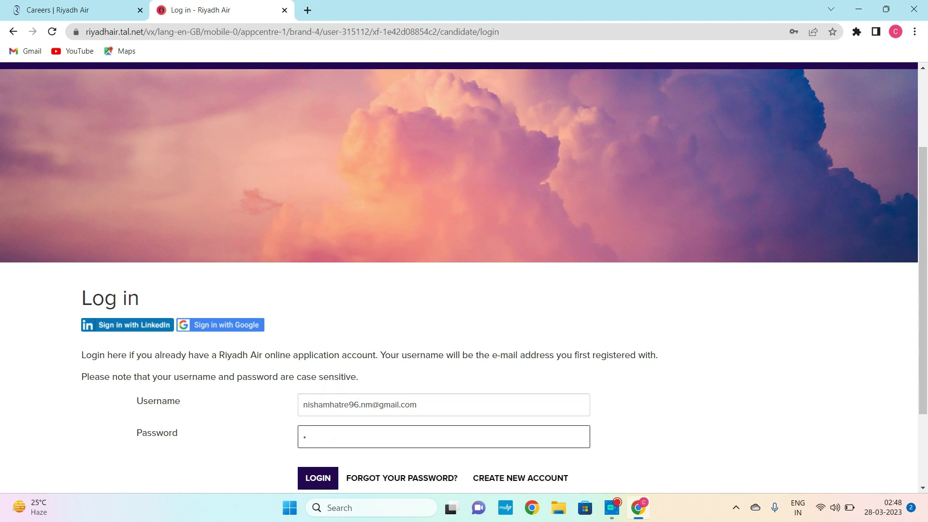
type("•••••••")
left_click(321, 478)
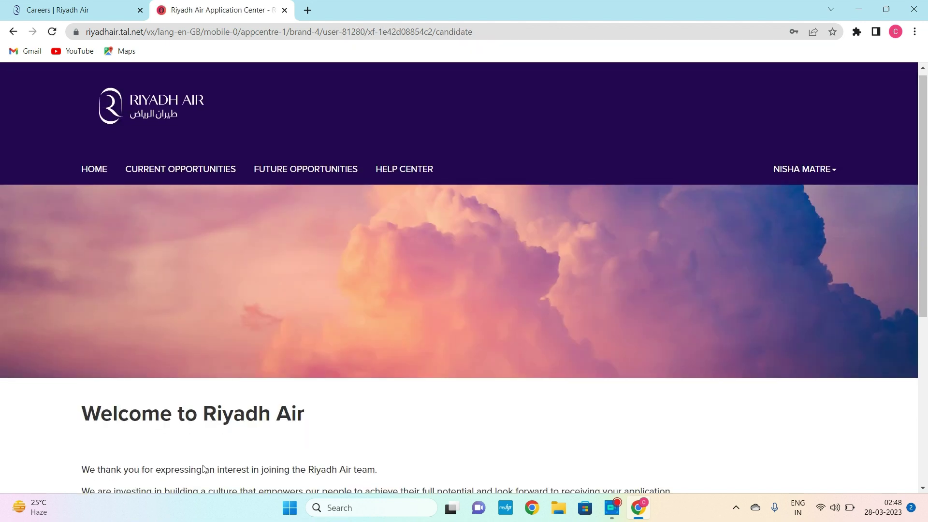
- Go to the Current Opportunities job listings
scroll(204, 468, "down", 5)
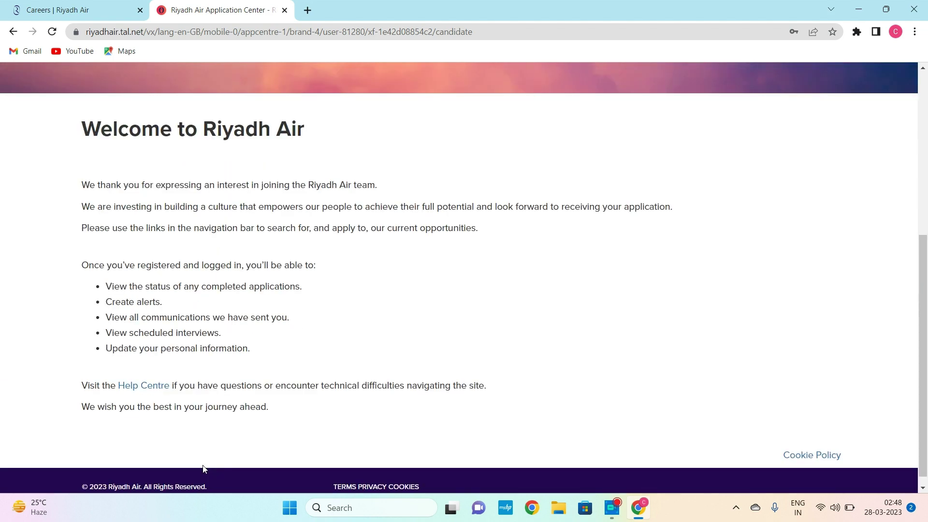
scroll(204, 469, "up", 6)
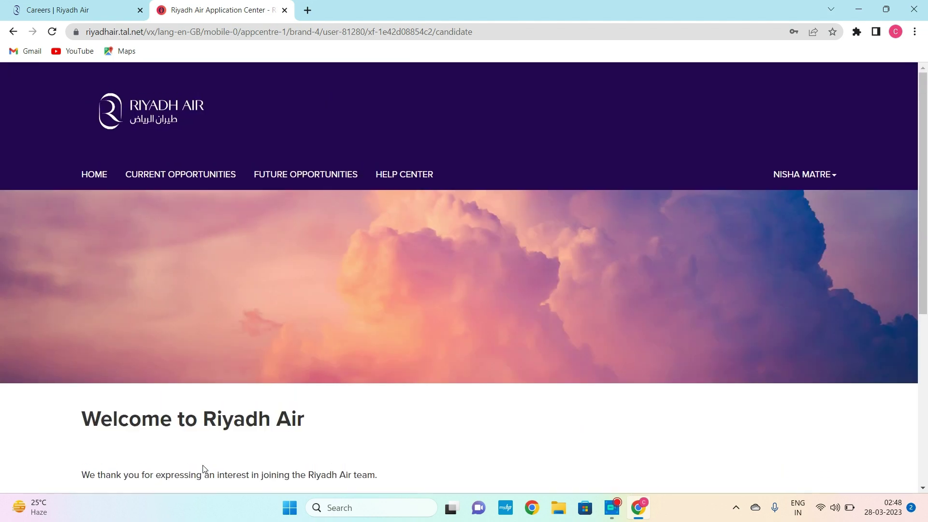
left_click(177, 178)
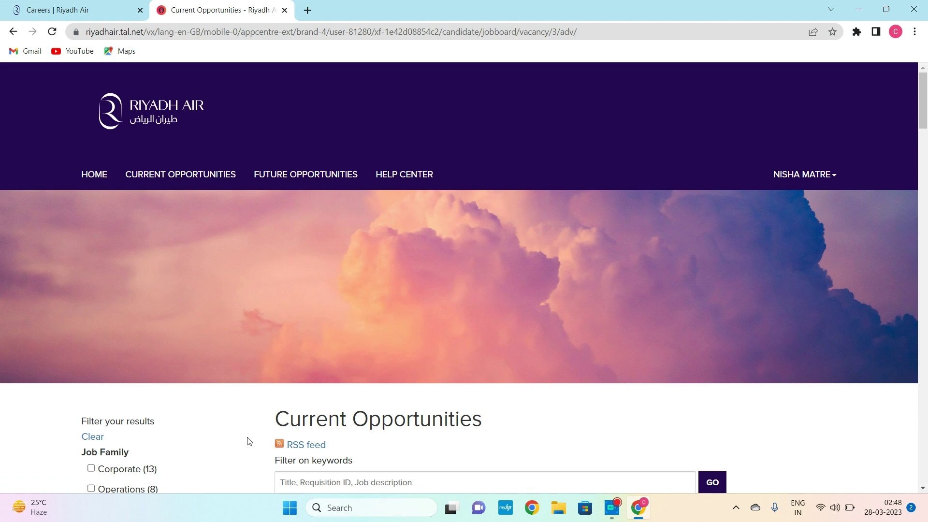
- Open the Cabin Crew job posting from the results
scroll(249, 441, "down", 1)
scroll(249, 441, "down", 8)
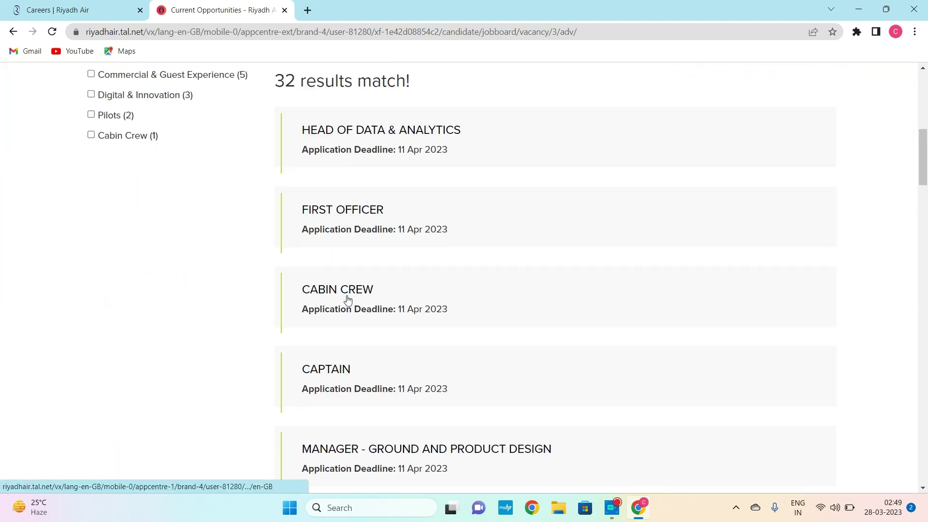
left_click(348, 298)
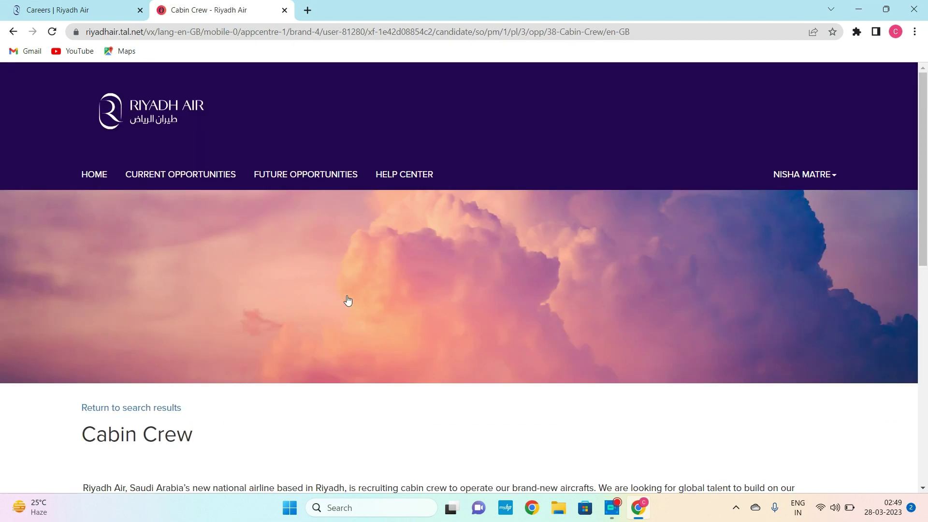
- Apply for the Cabin Crew vacancy
scroll(348, 300, "down", 5)
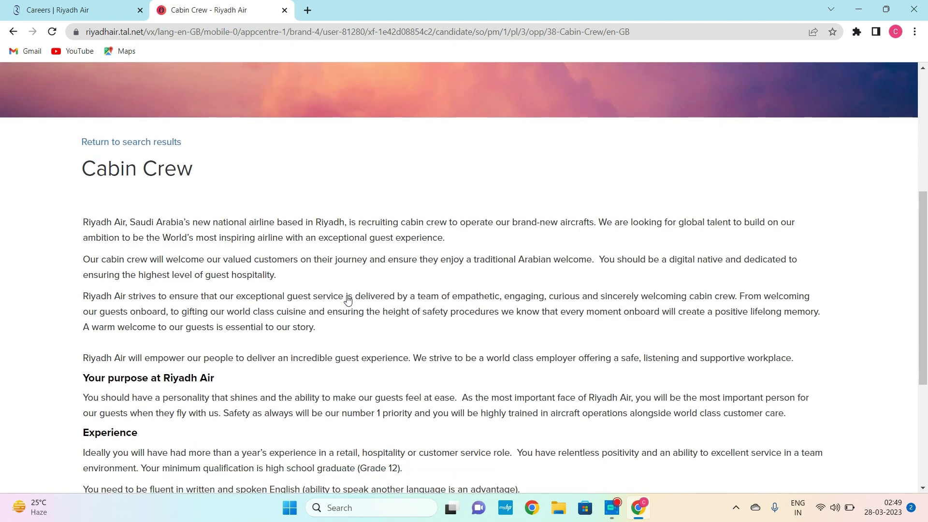
scroll(348, 300, "down", 5)
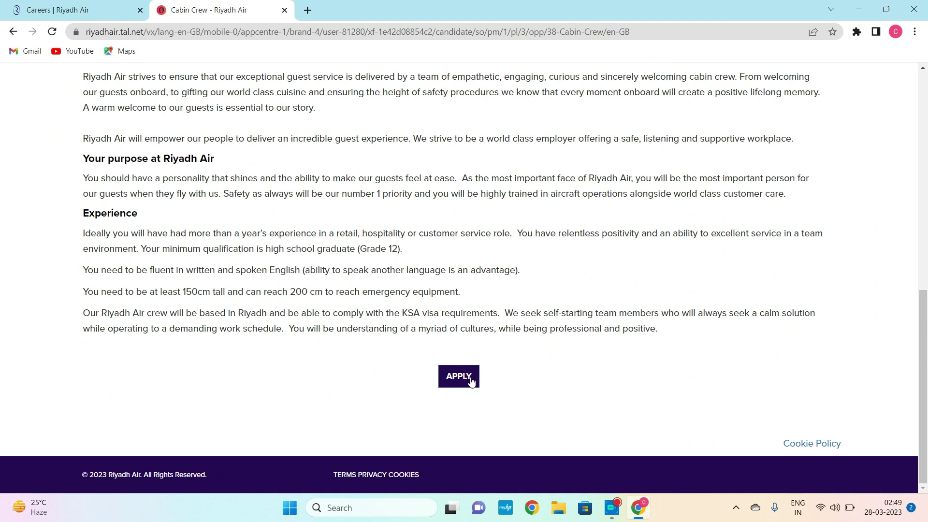
left_click(472, 380)
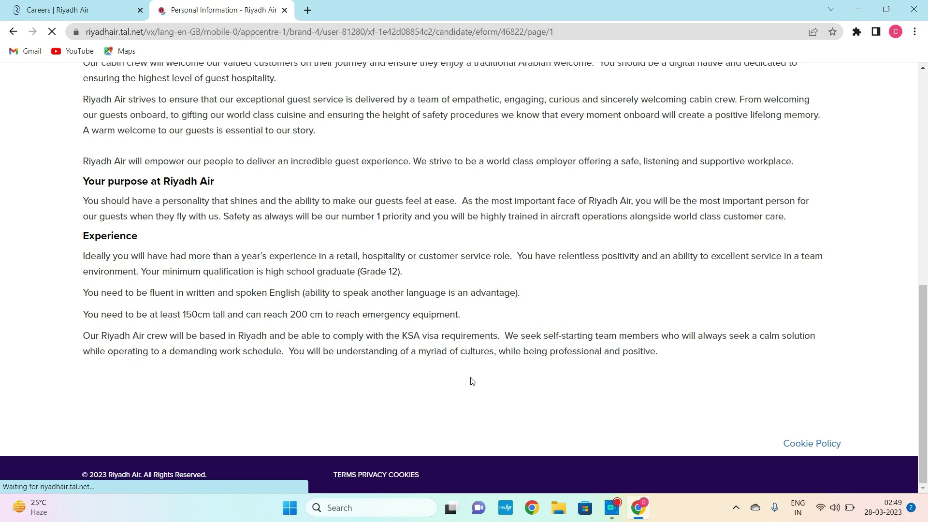
- Set place of residence to India, nationality to Indian and gender to Female
scroll(472, 382, "down", 8)
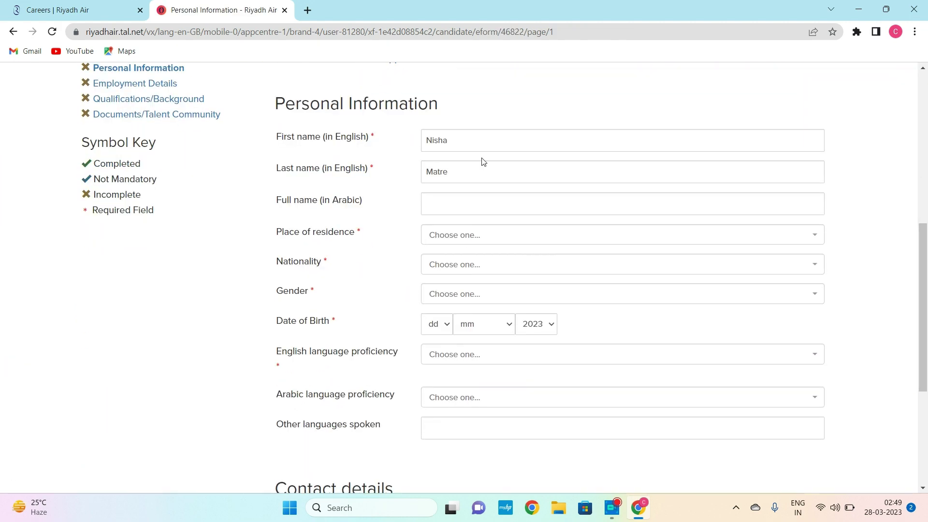
left_click(464, 242)
type("in")
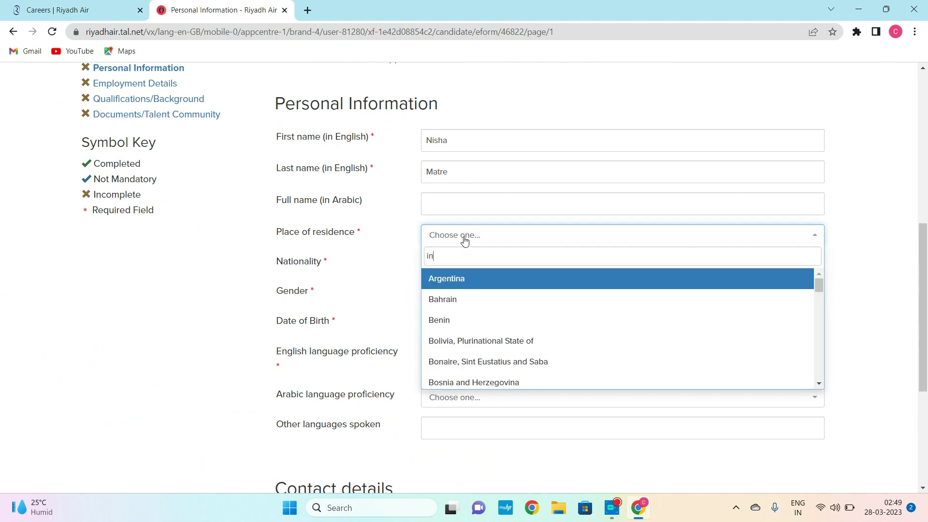
type("d")
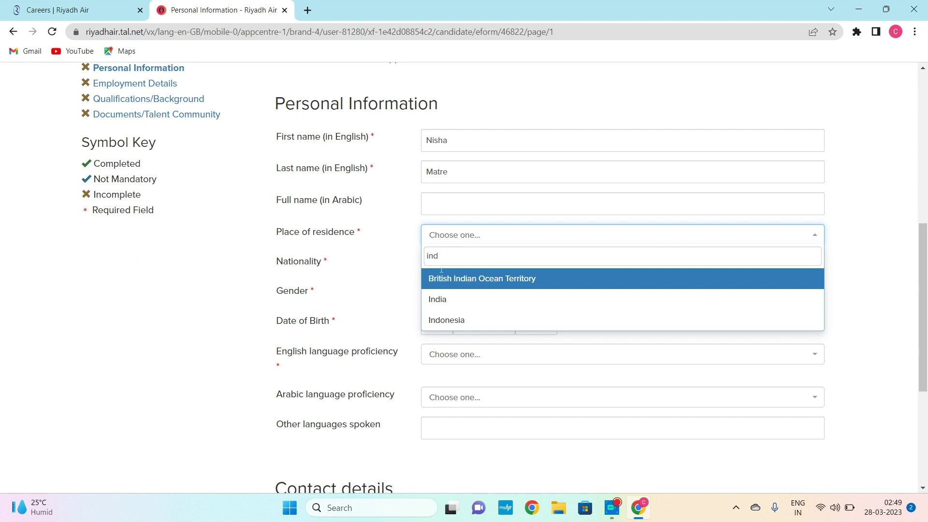
left_click(434, 302)
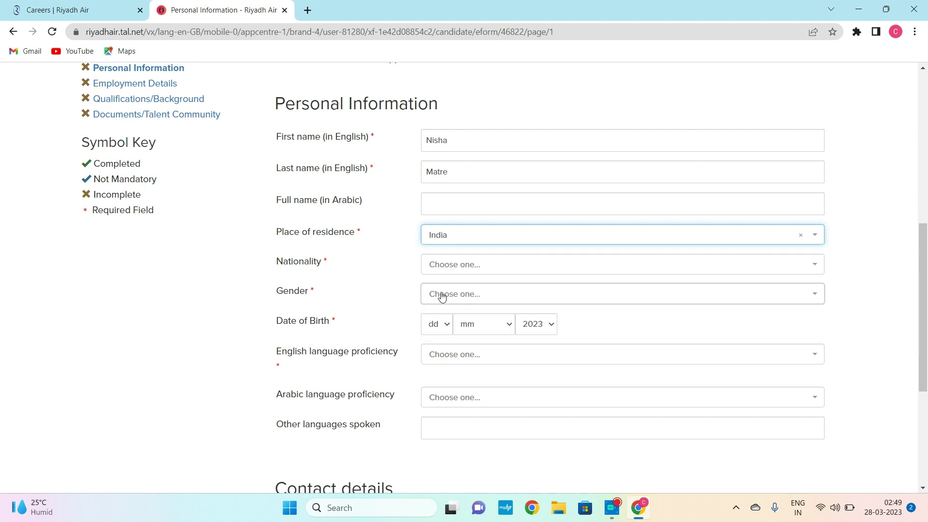
left_click(452, 265)
type("indi")
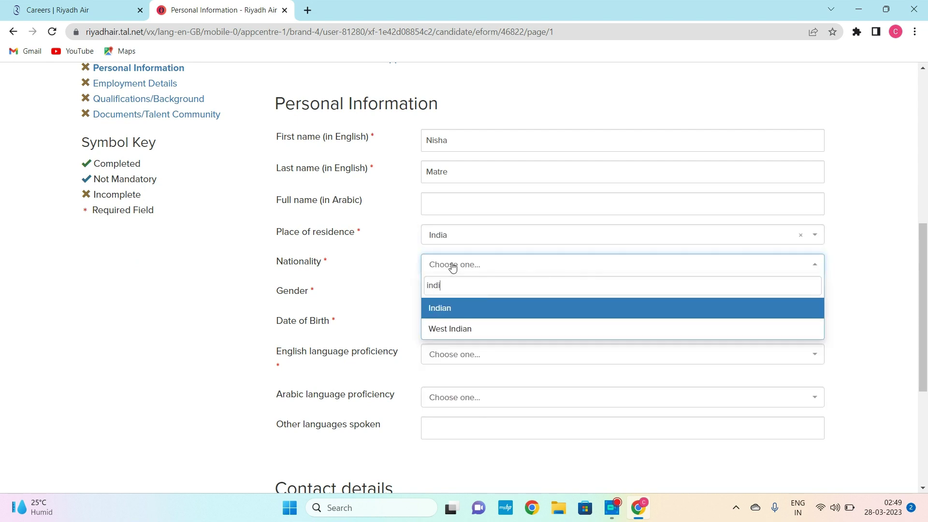
left_click(452, 315)
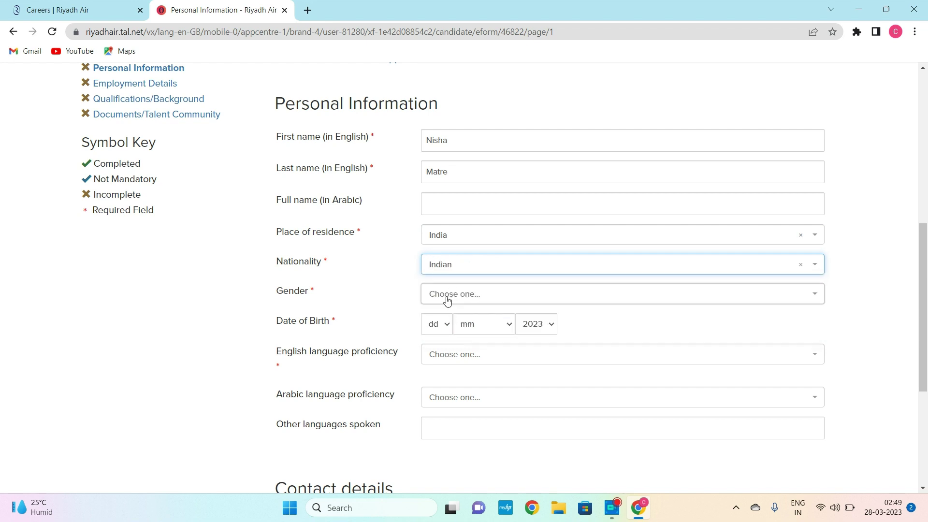
left_click(445, 296)
left_click(445, 320)
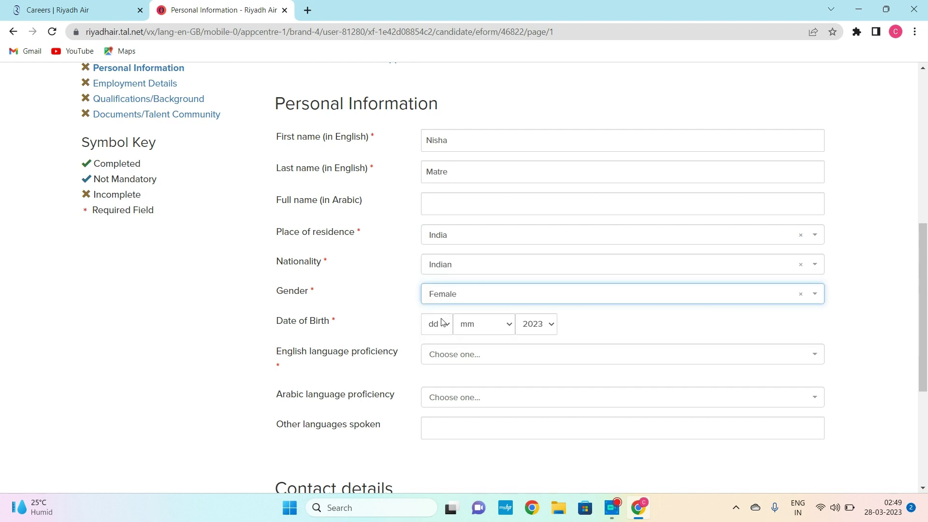
- Set the date of birth to 31 December 1996
left_click(437, 328)
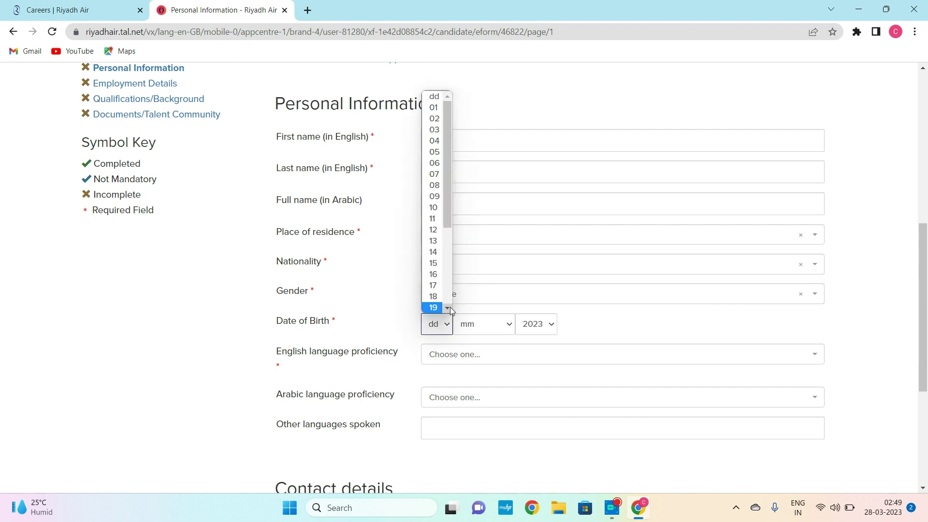
scroll(448, 308, "down", 4)
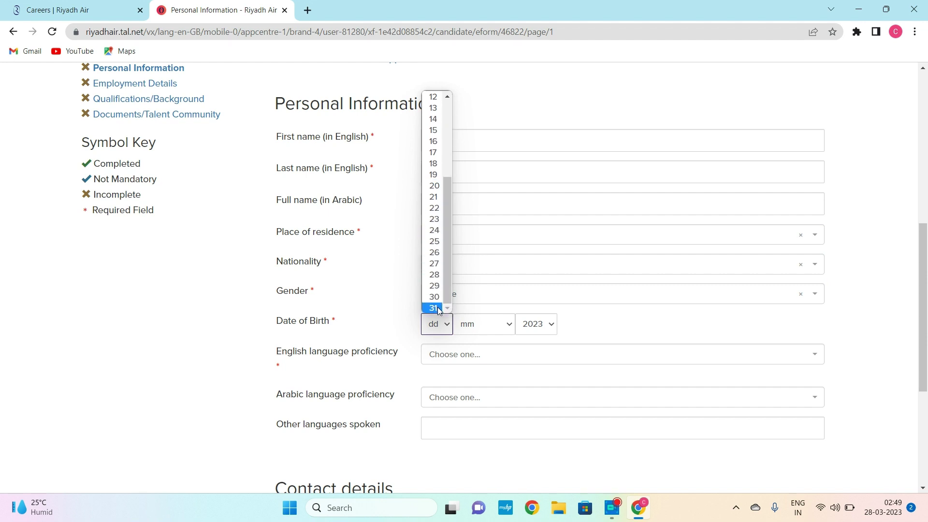
left_click(435, 308)
left_click(491, 331)
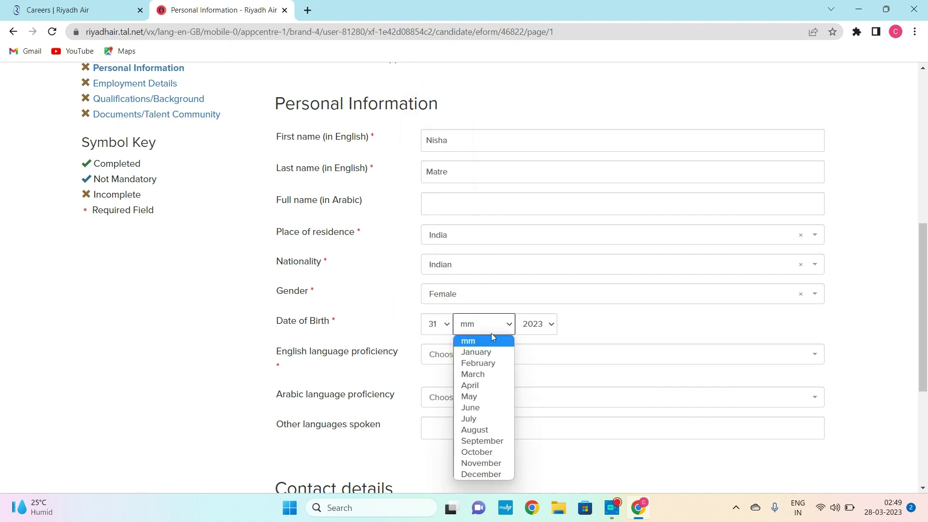
left_click(486, 474)
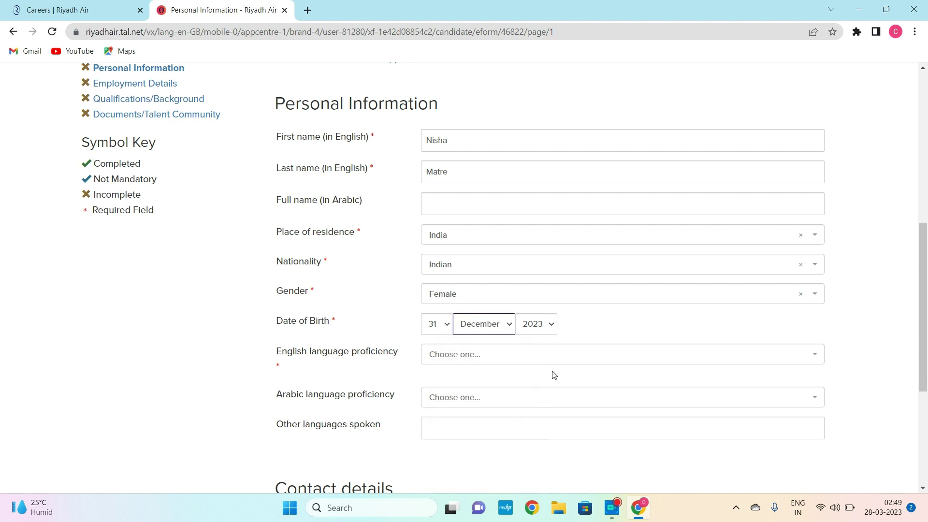
left_click(548, 328)
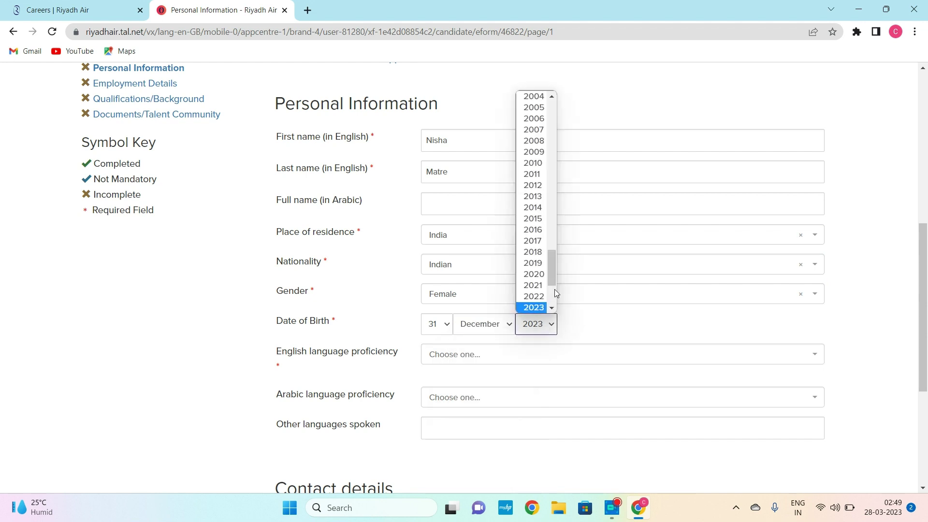
scroll(552, 100, "up", 4)
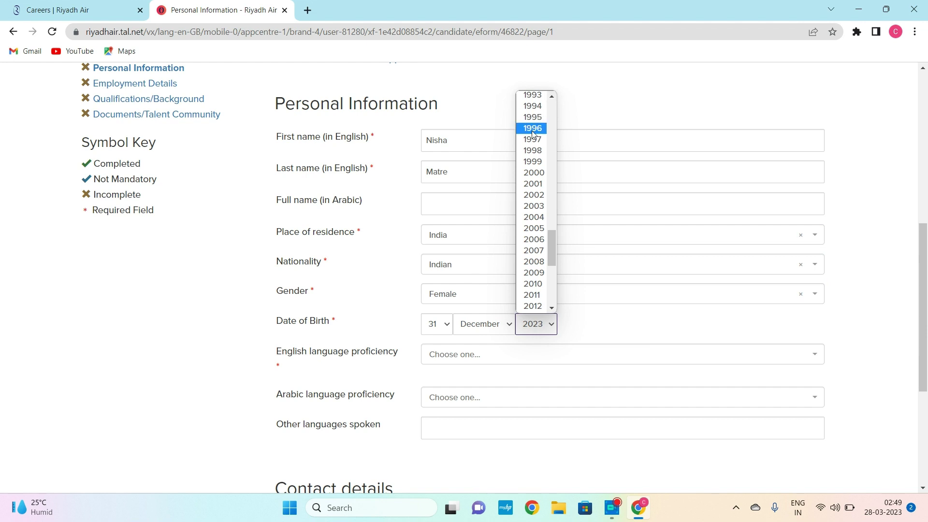
left_click(533, 128)
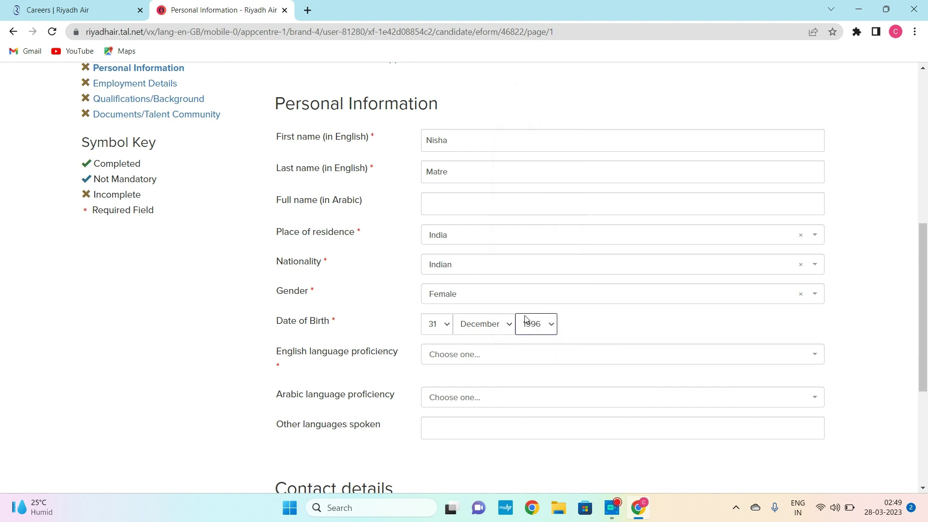
- Set English proficiency to Full professional proficiency
left_click(477, 360)
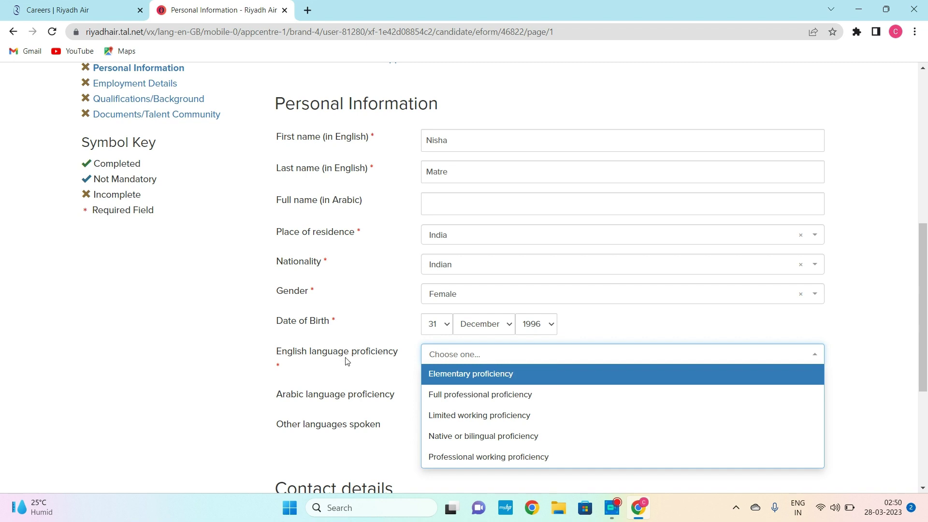
left_click(493, 401)
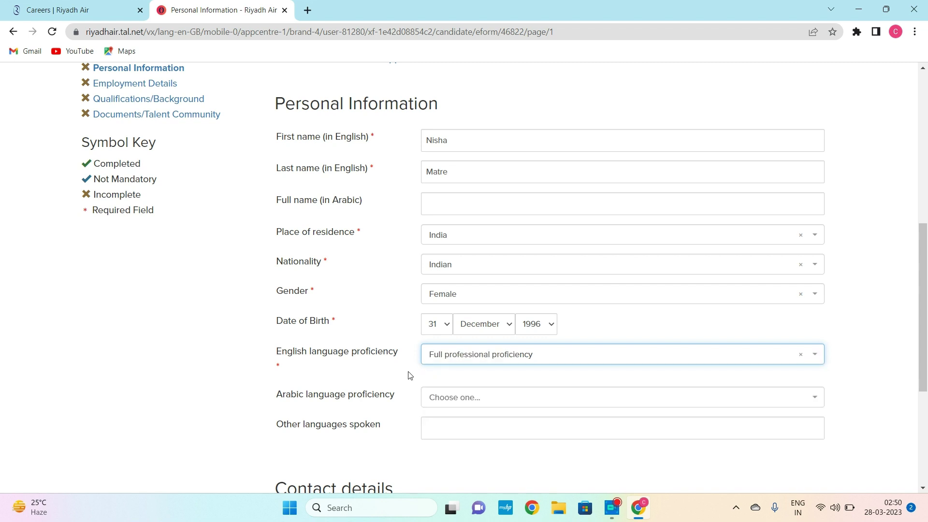
left_click(575, 360)
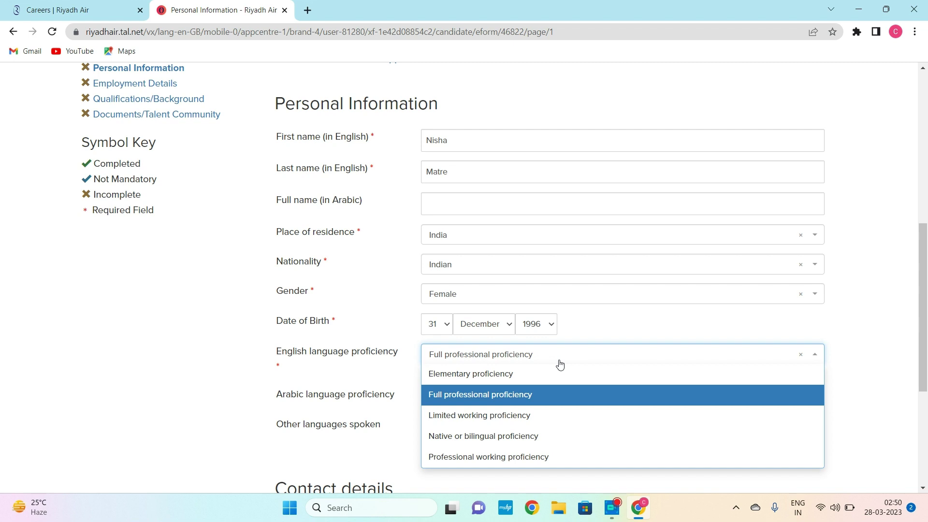
left_click(560, 363)
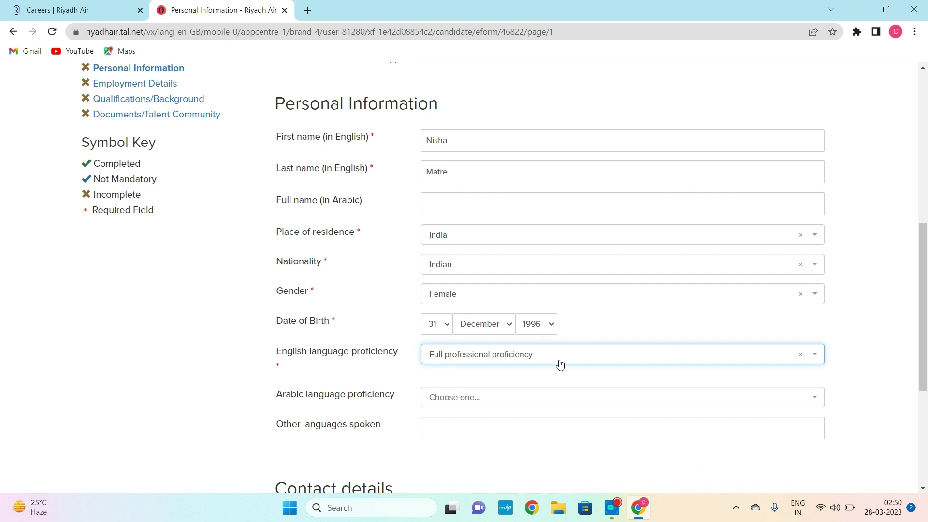
left_click(416, 446)
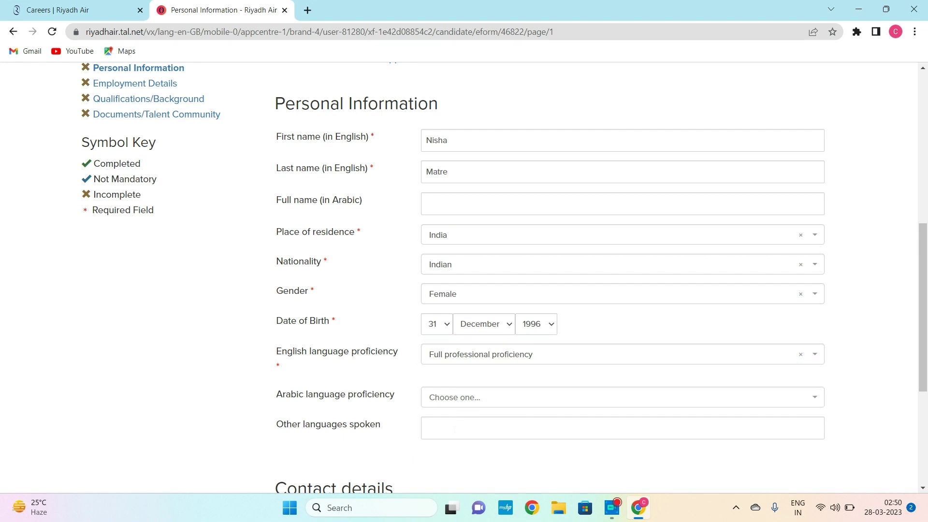
- Enter 'hindi, Marathi and kannada' as other languages spoken
left_click(459, 428)
type("hindi")
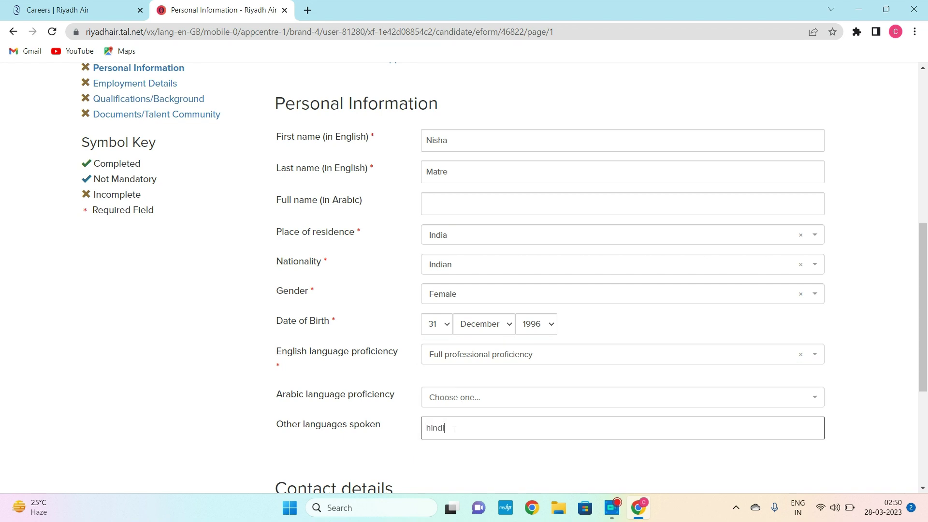
type(", Marathi and kannada")
left_click(387, 469)
scroll(388, 469, "down", 3)
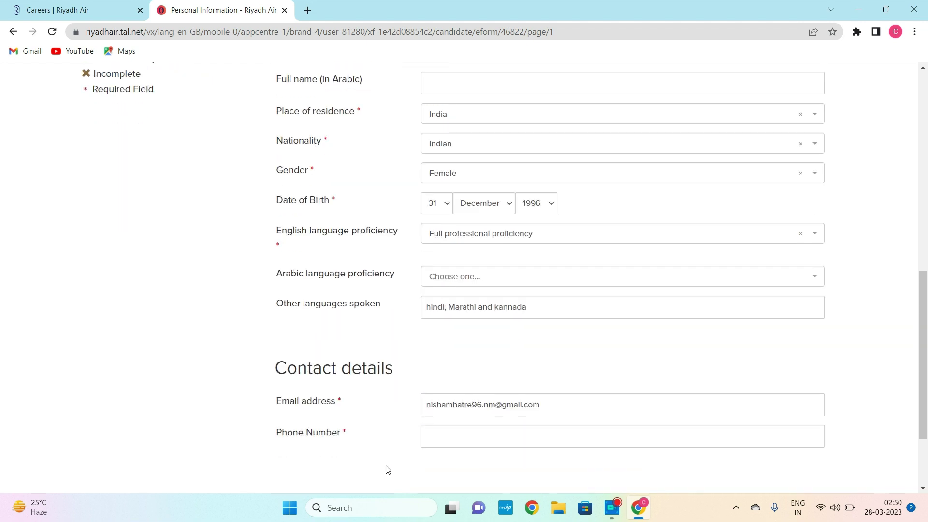
scroll(387, 470, "down", 2)
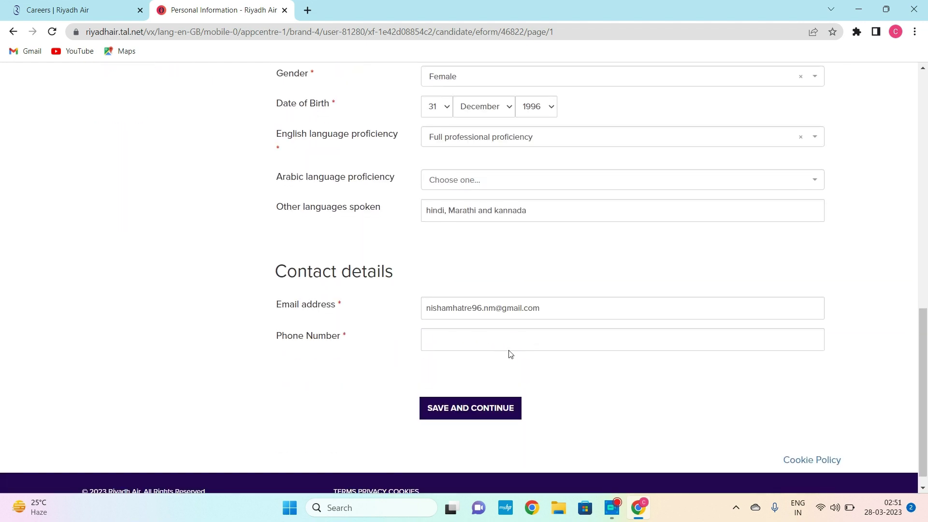
- Enter the applicant's phone number with the +91 country code, correcting the mistyped digits
left_click(508, 342)
type("9")
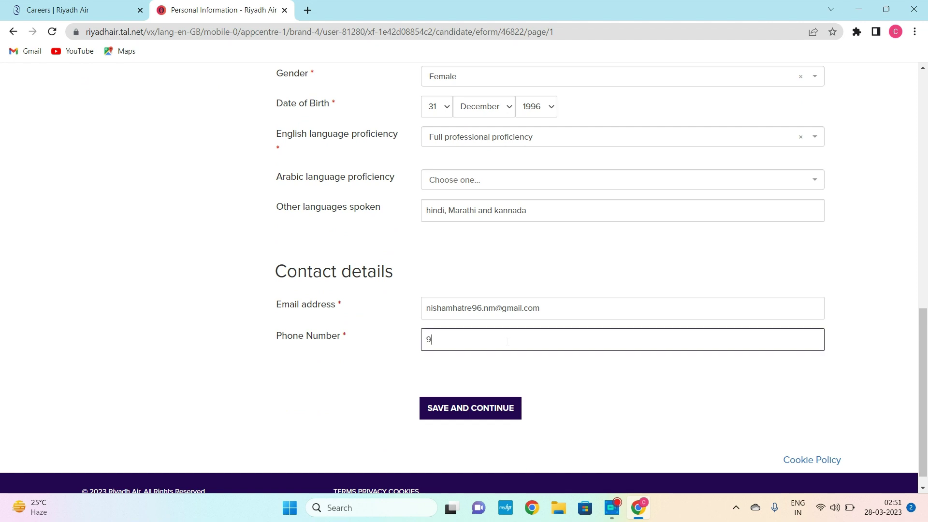
type("1")
key("BackSpace")
key("BackSpace")
- Save personal information, then save employment details as Senior Cabin Crew since 20 January 2017
left_click(470, 409)
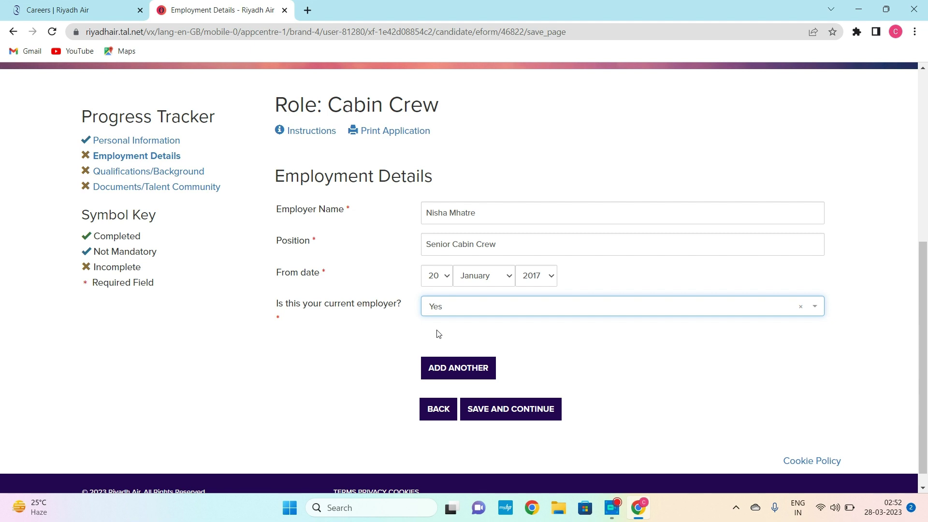
left_click(526, 418)
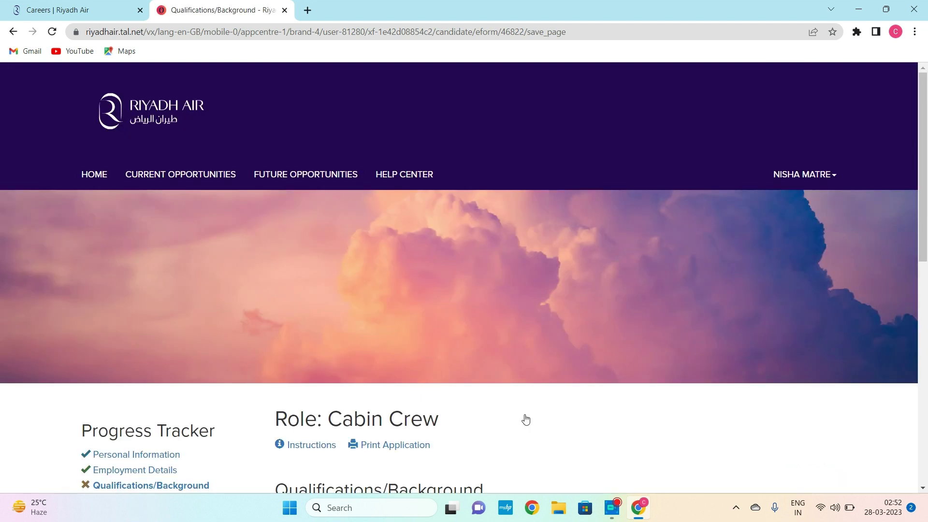
- Choose Associate's Degree / College Diploma, height >150cm, and enter weight 55
scroll(526, 418, "down", 6)
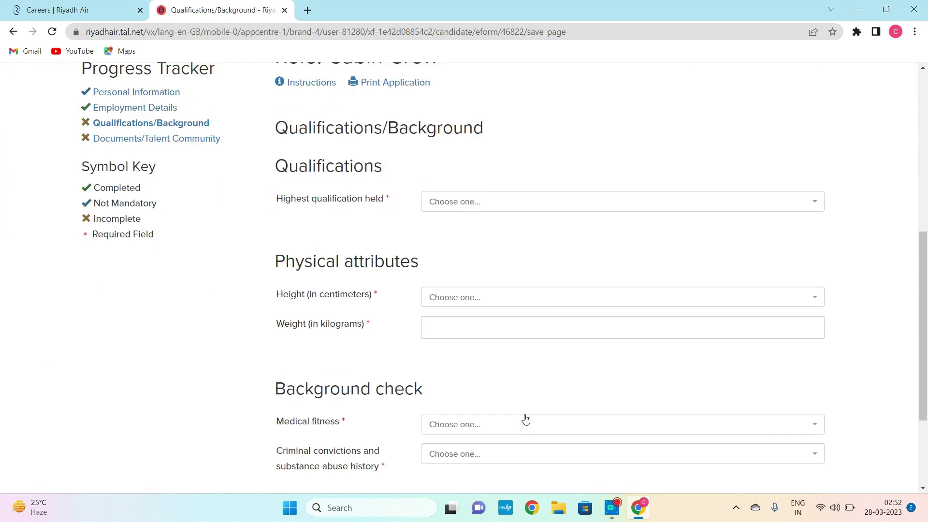
left_click(469, 205)
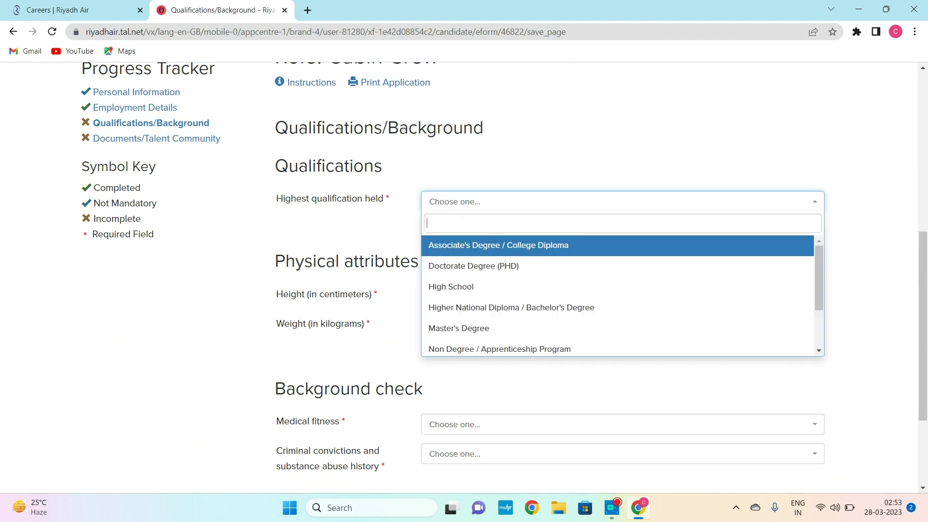
left_click(459, 248)
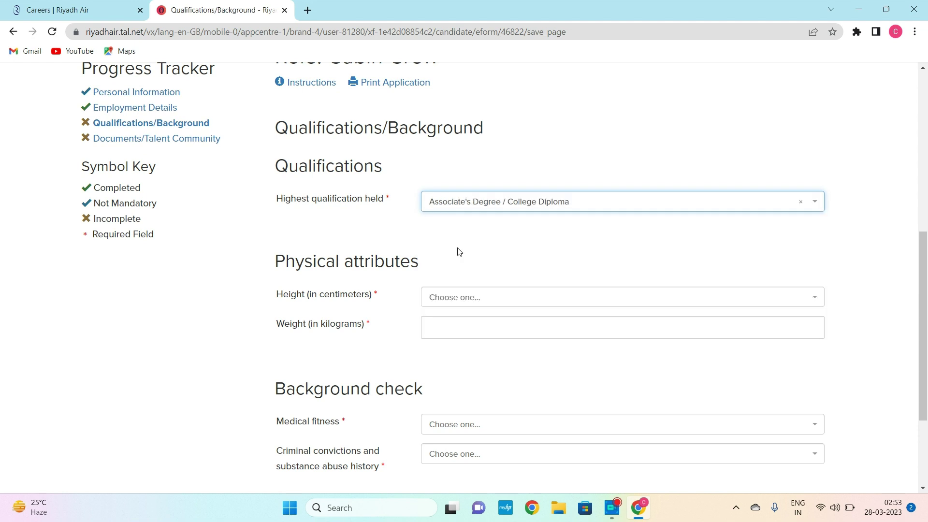
left_click(444, 302)
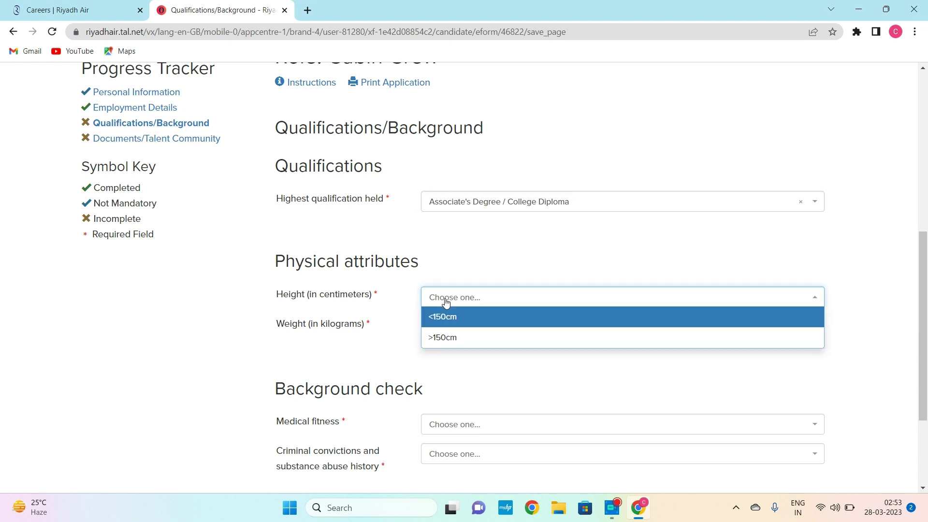
left_click(448, 339)
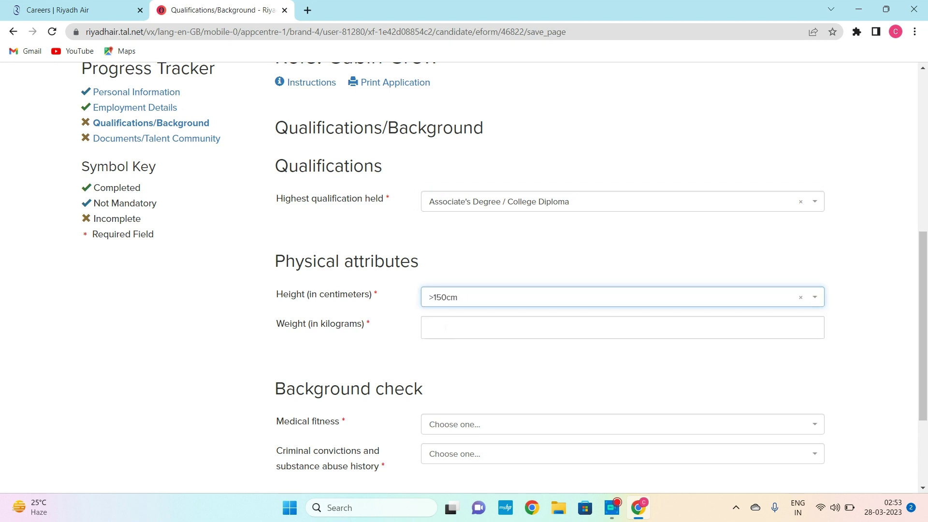
left_click(446, 328)
type("55")
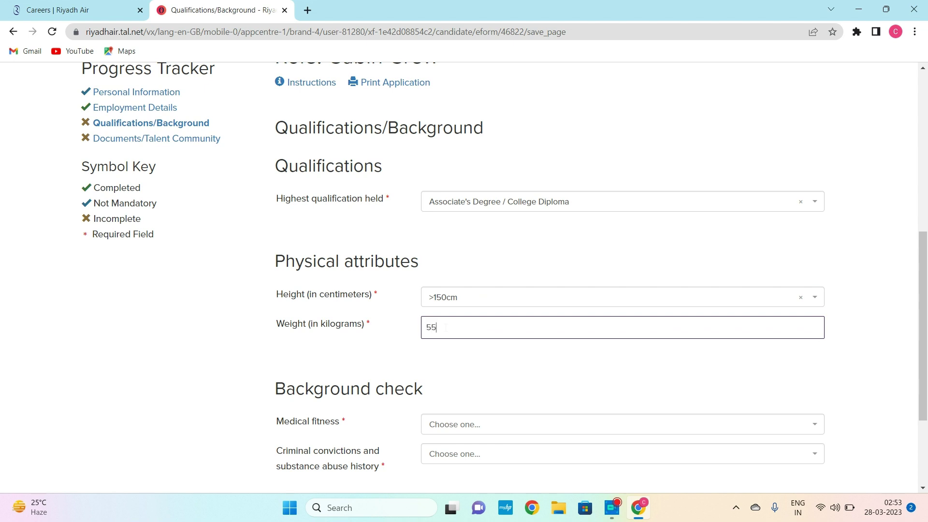
left_click(450, 385)
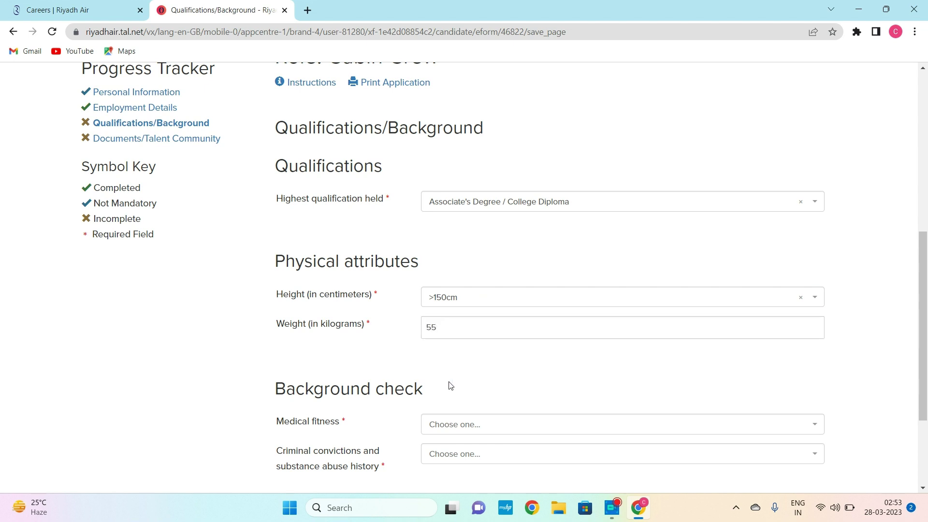
scroll(450, 385, "down", 2)
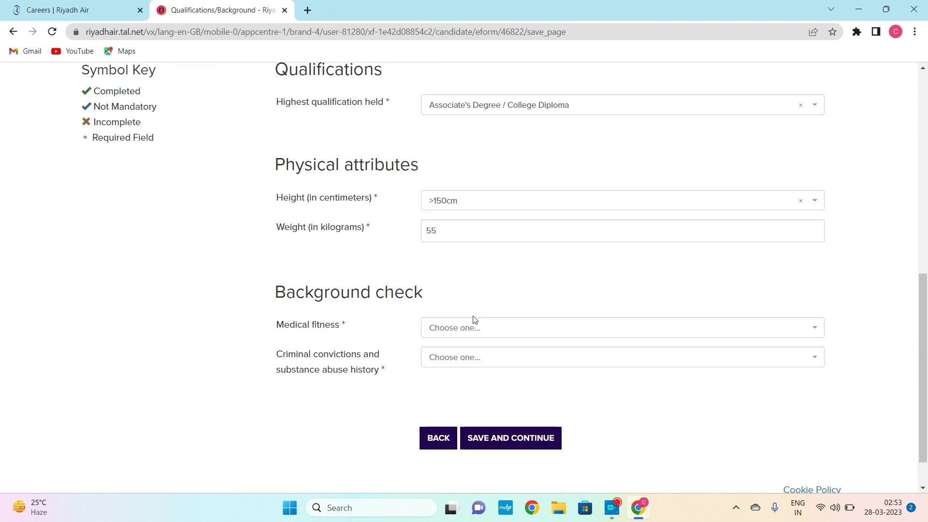
- Declare medically fit for all duties and no convictions, then save Qualifications/Background
left_click(473, 328)
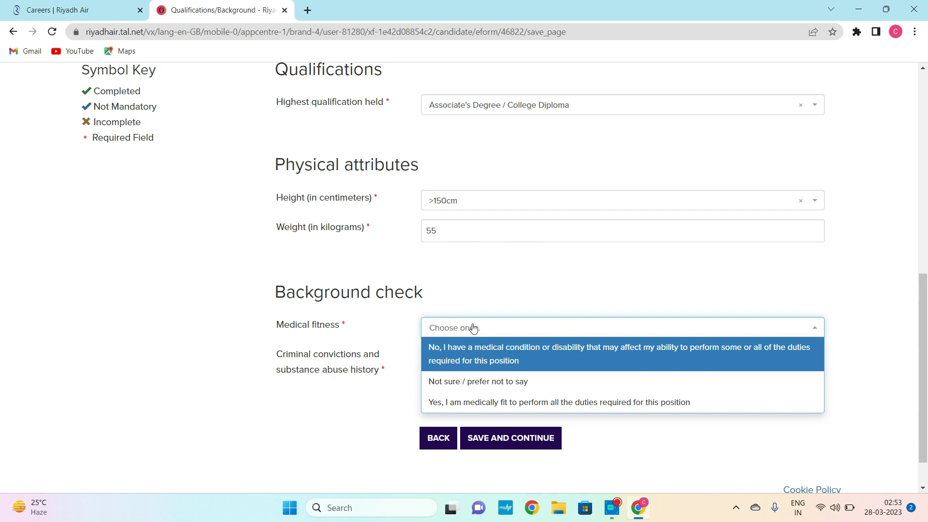
left_click(486, 402)
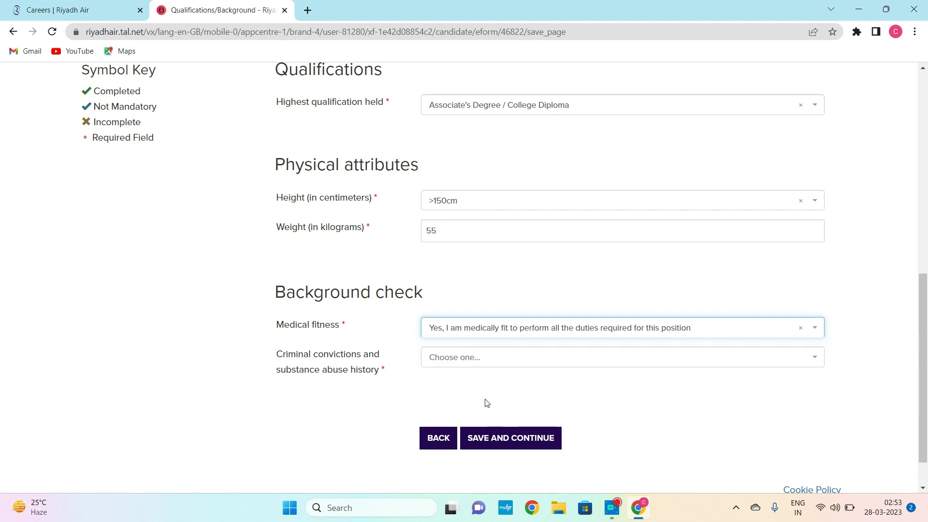
left_click(459, 363)
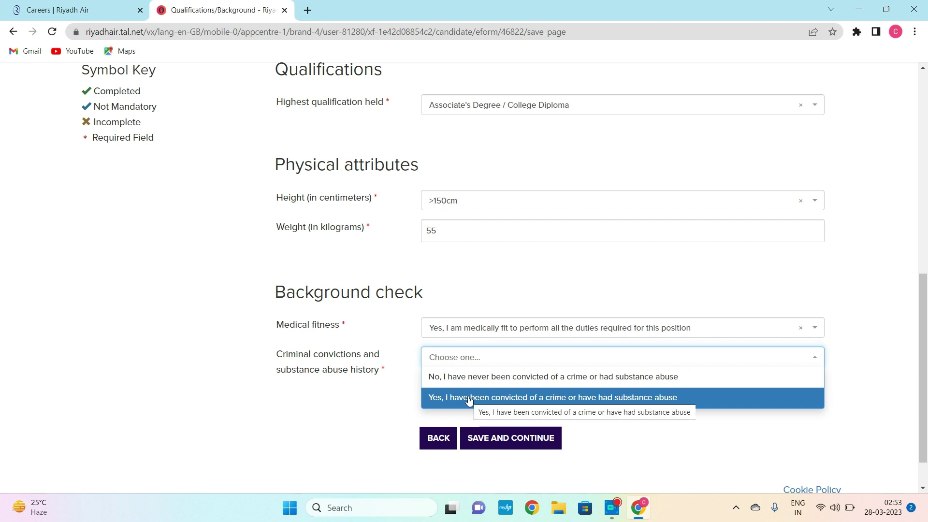
left_click(469, 399)
left_click(472, 363)
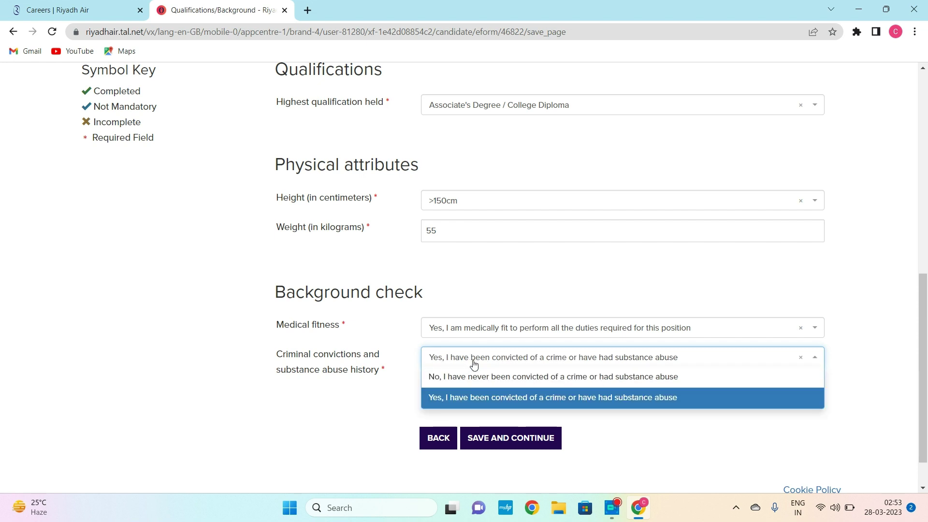
left_click(463, 382)
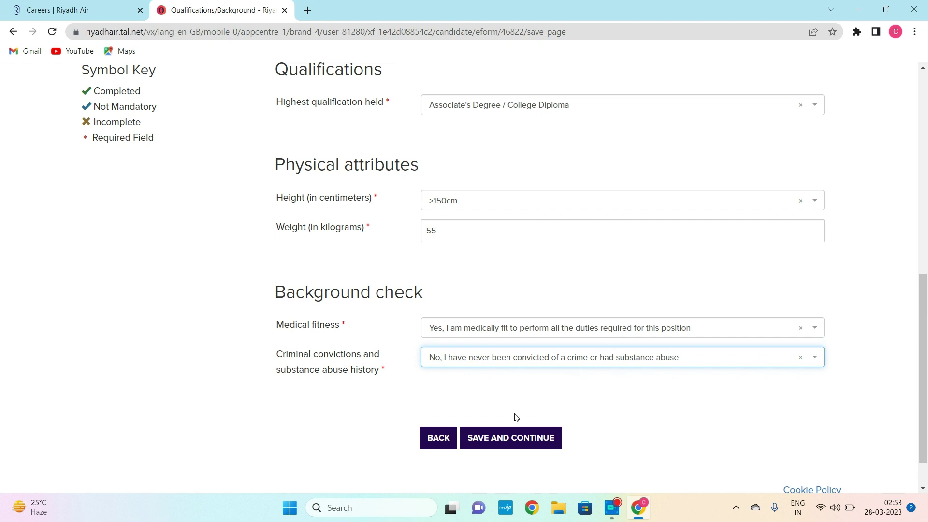
left_click(499, 447)
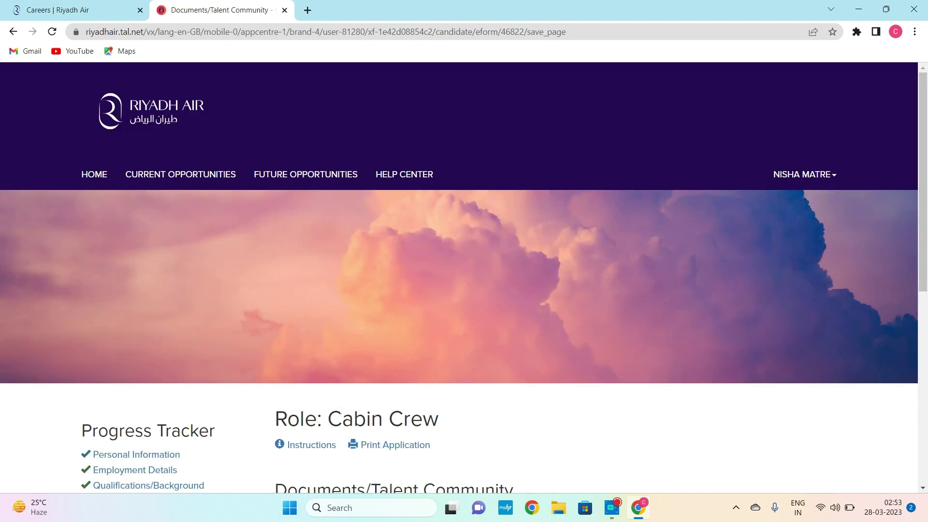
- Open the CV file picker and browse the Downloads and Documents folders
scroll(575, 400, "down", 3)
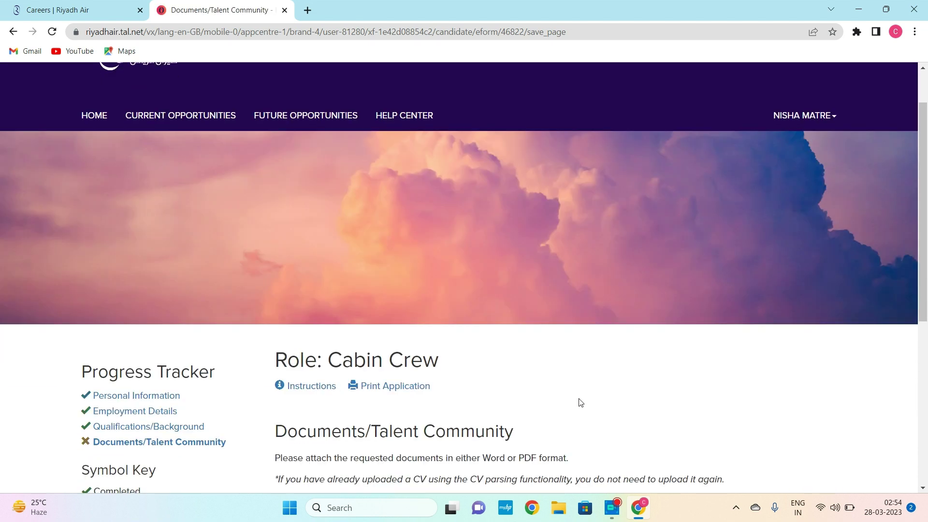
scroll(580, 402, "down", 2)
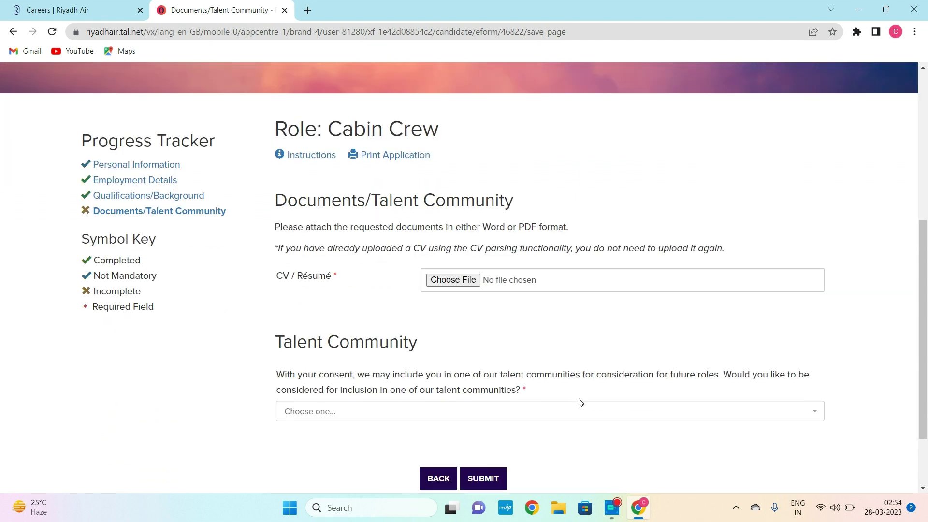
left_click(466, 280)
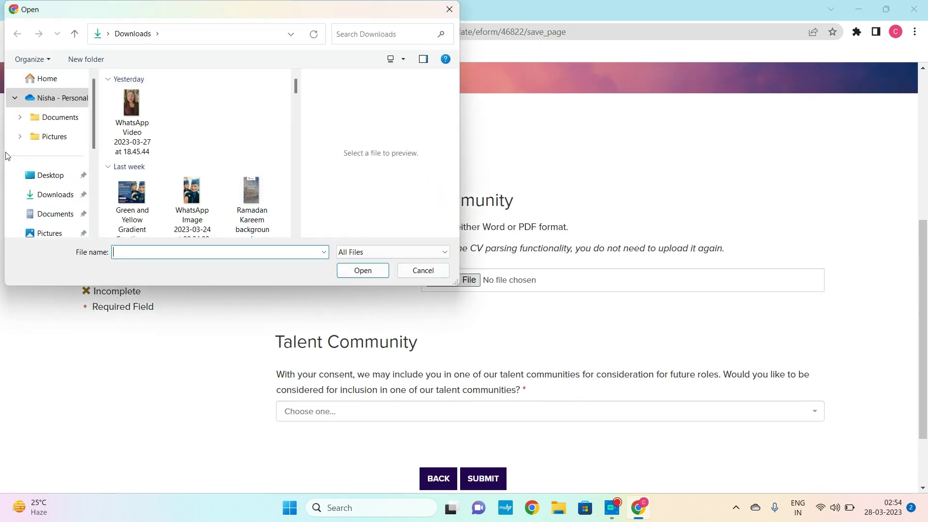
left_click(66, 199)
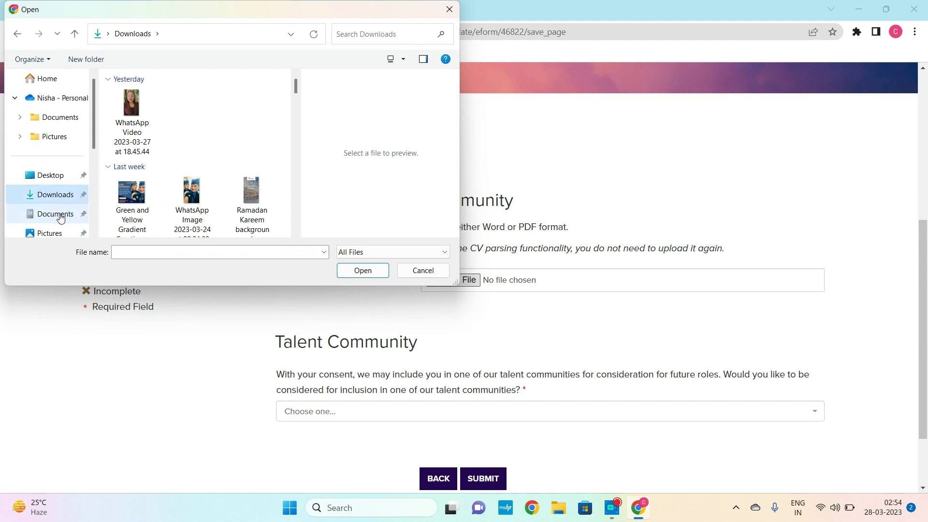
left_click(55, 214)
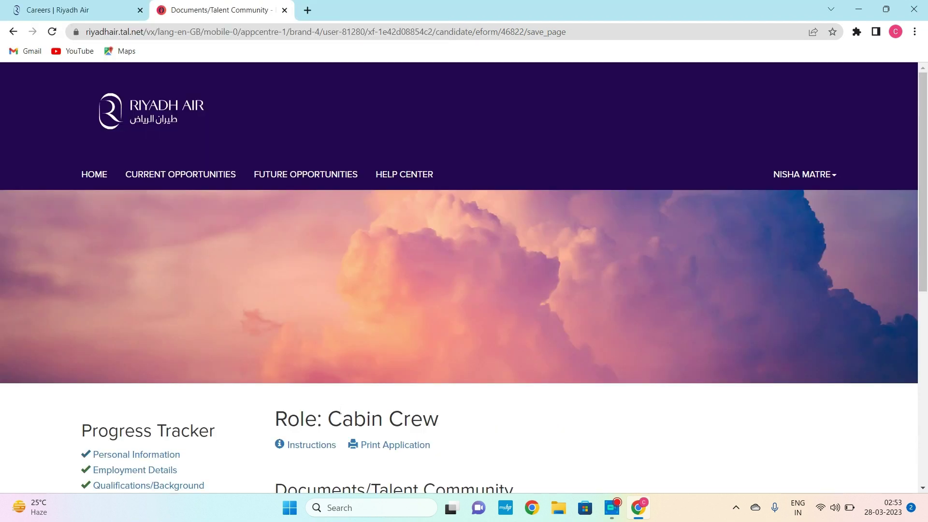
- Search 'resum' and attach the applicant's .docx CV from the personal Documents folder
scroll(580, 402, "down", 1)
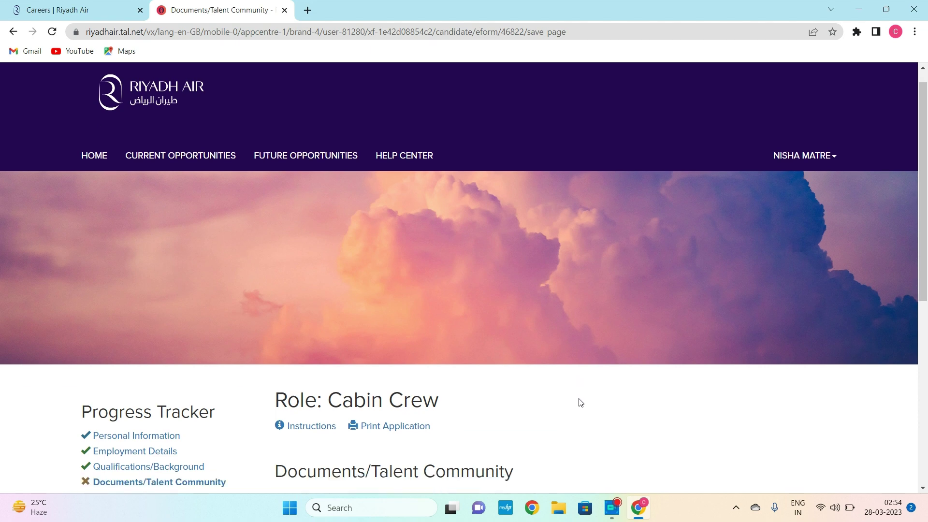
scroll(580, 402, "down", 4)
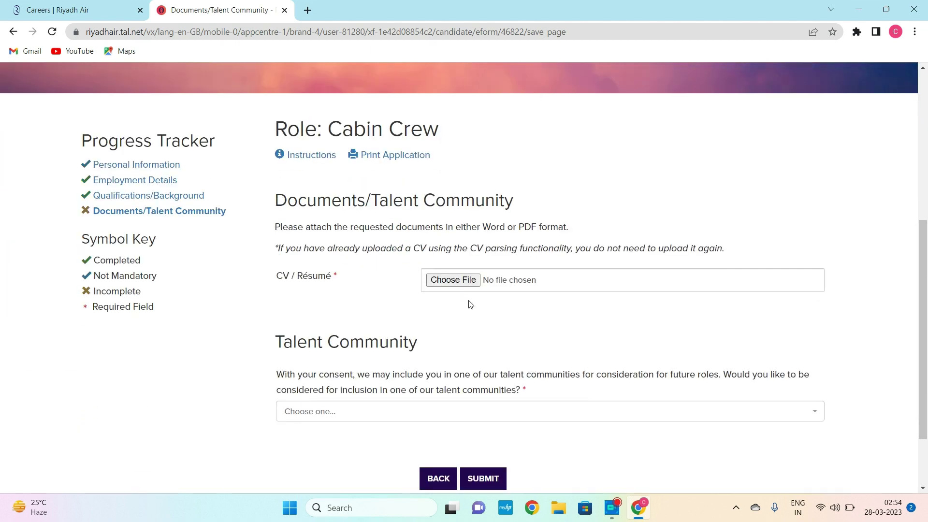
left_click(466, 283)
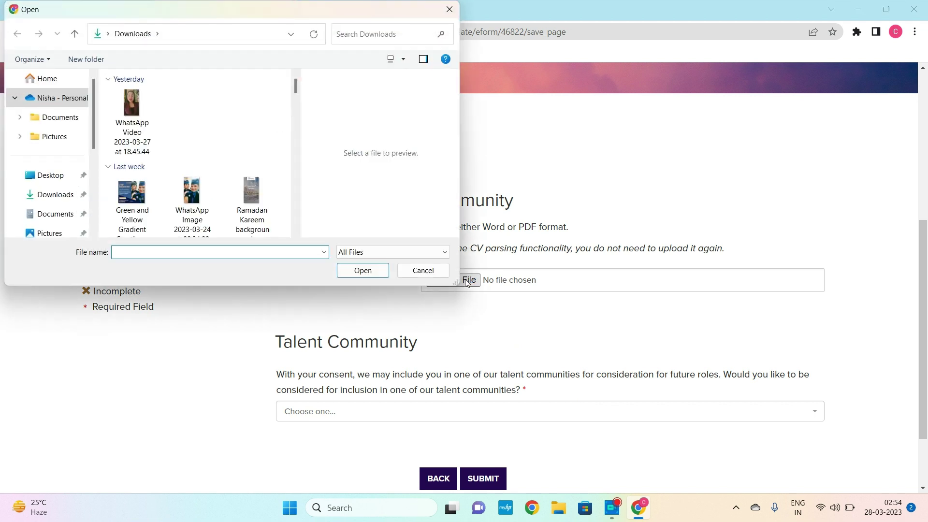
left_click(65, 196)
left_click(60, 217)
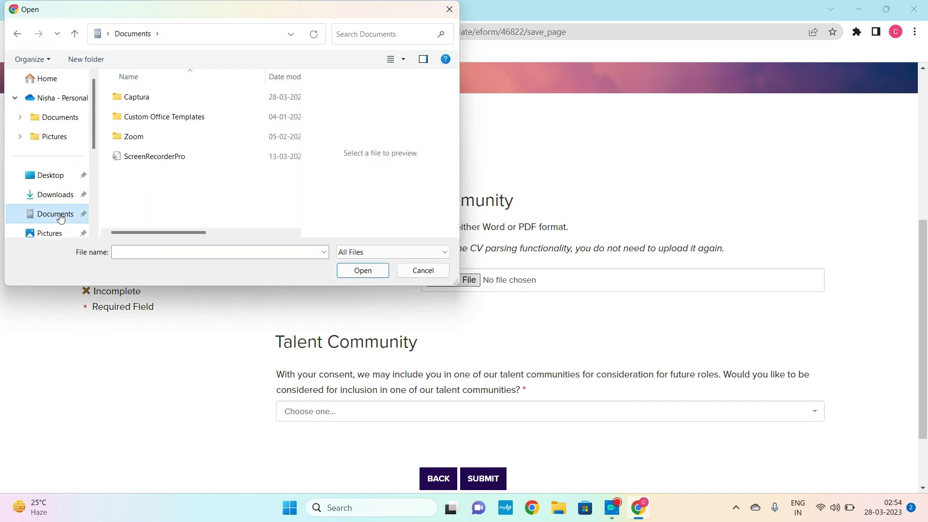
left_click(369, 33)
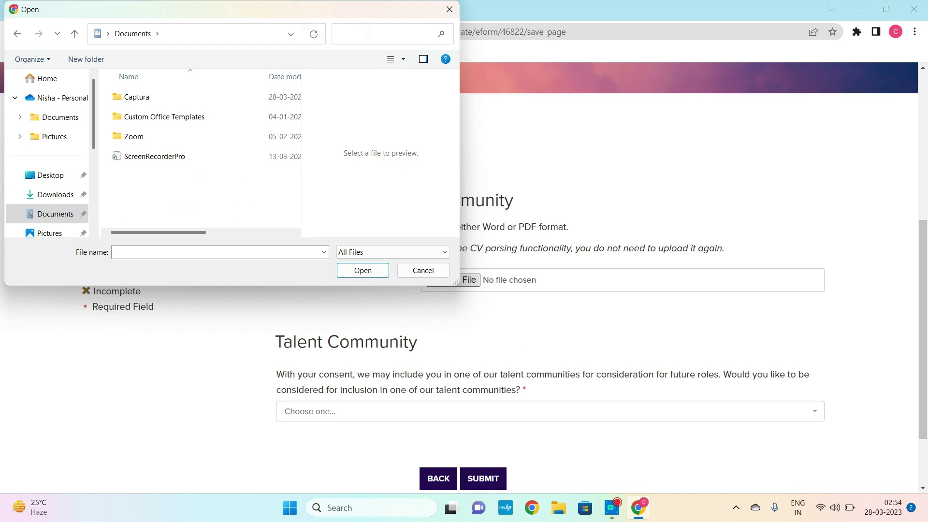
type("res")
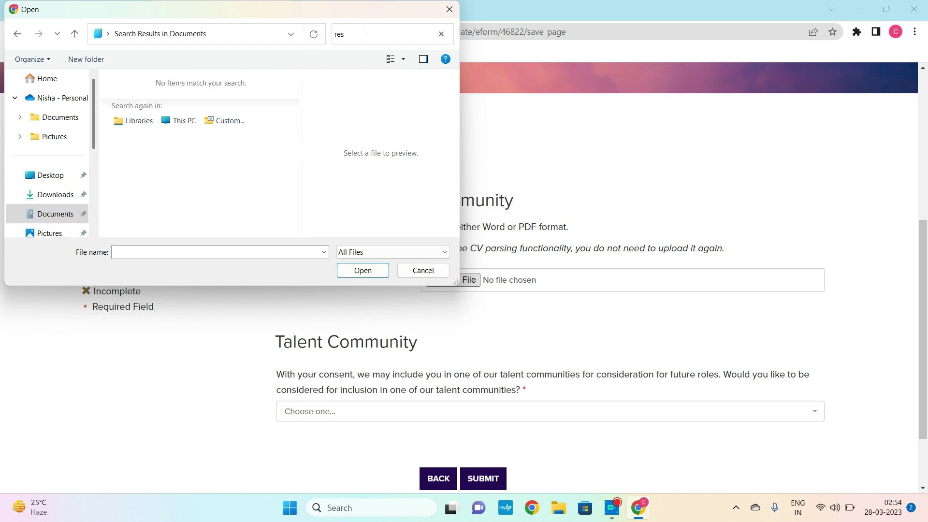
type("um")
left_click(70, 123)
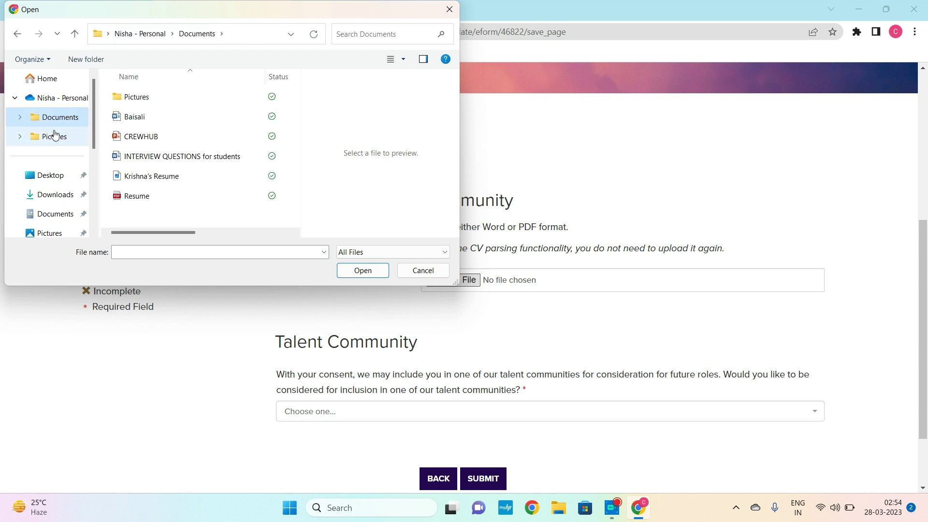
left_click(158, 122)
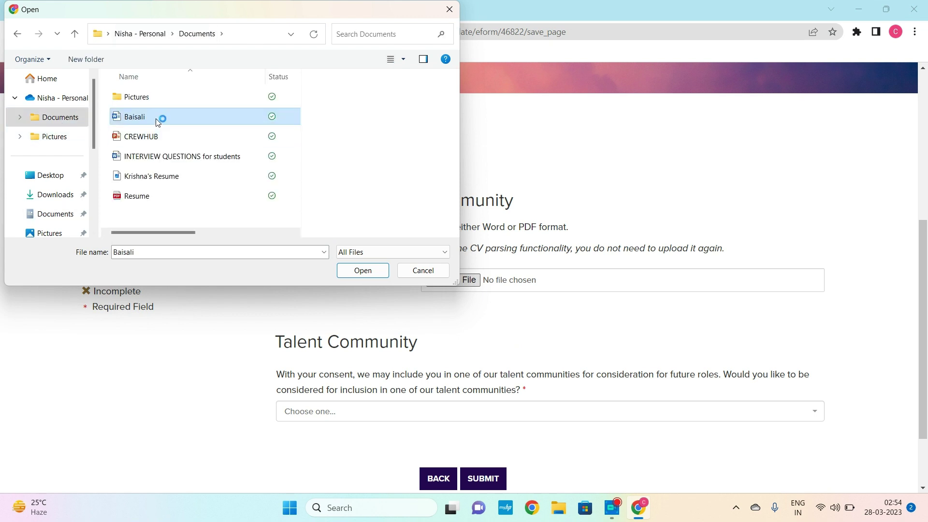
double_click(157, 122)
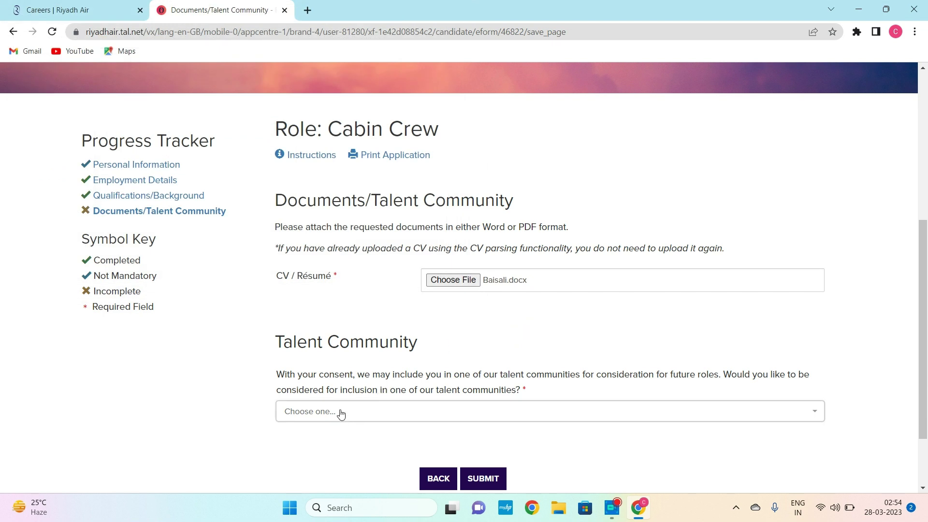
- Answer Yes to joining the talent communities and submit the Cabin Crew application
scroll(255, 392, "down", 1)
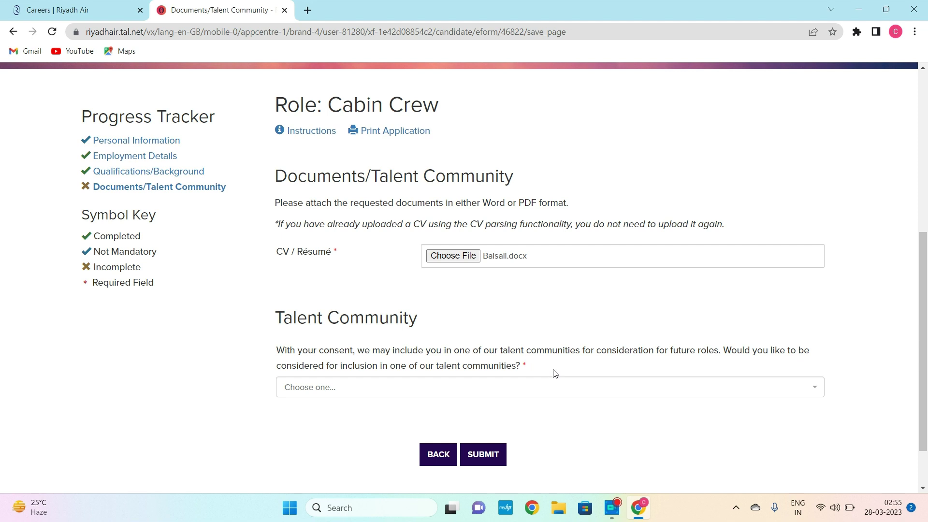
left_click(485, 389)
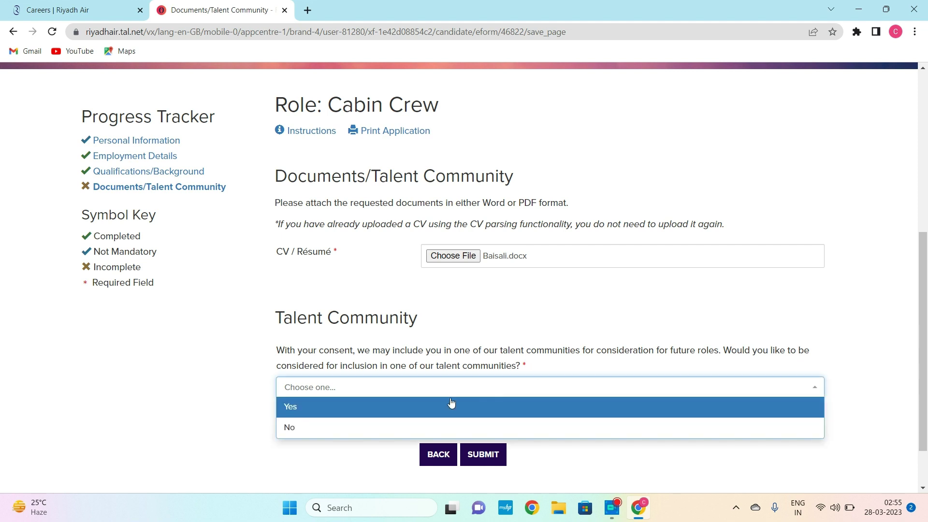
left_click(410, 412)
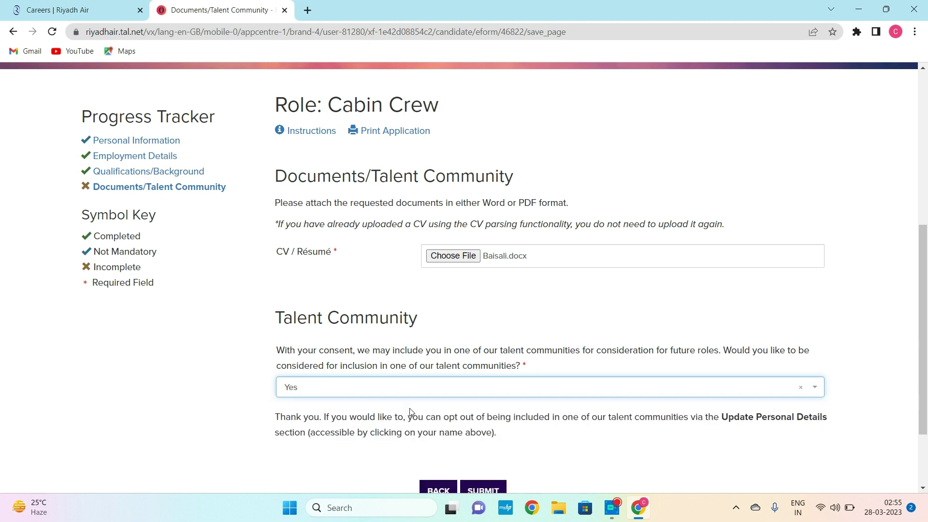
scroll(299, 471, "down", 1)
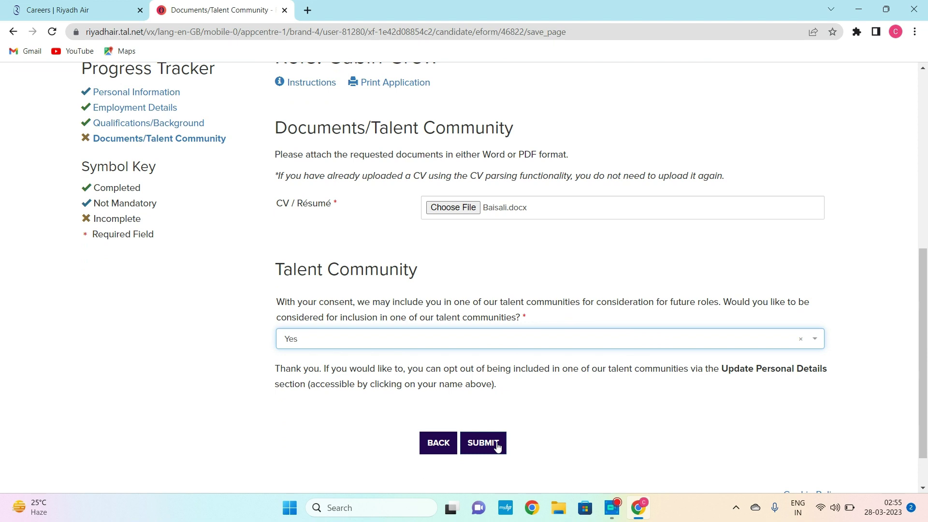
left_click(496, 444)
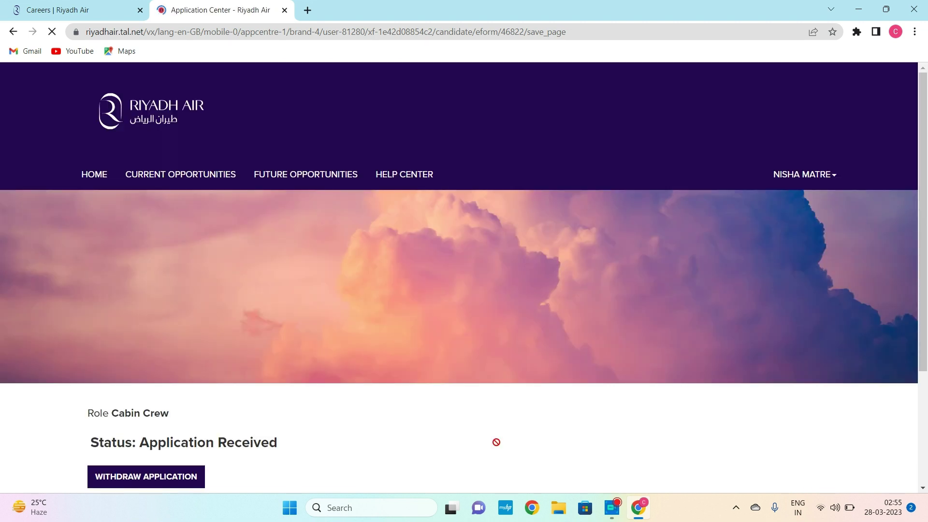
scroll(496, 442, "down", 3)
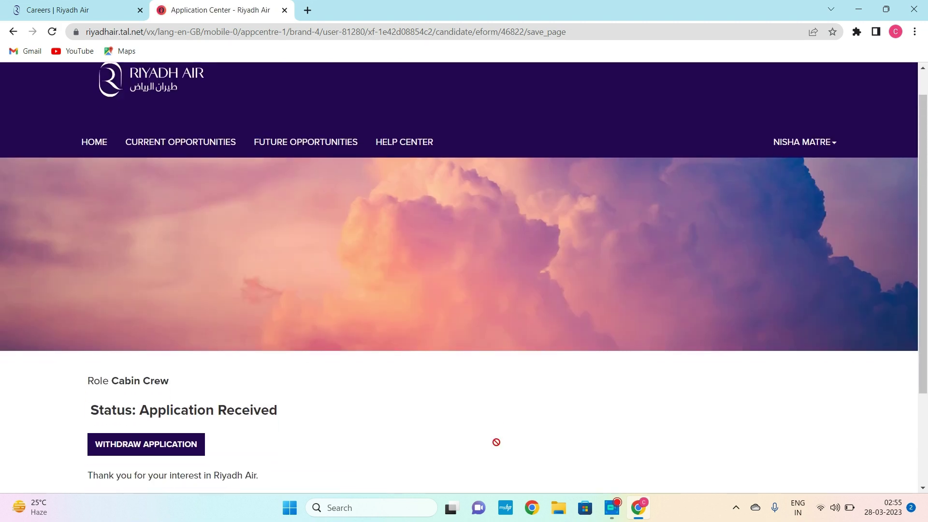